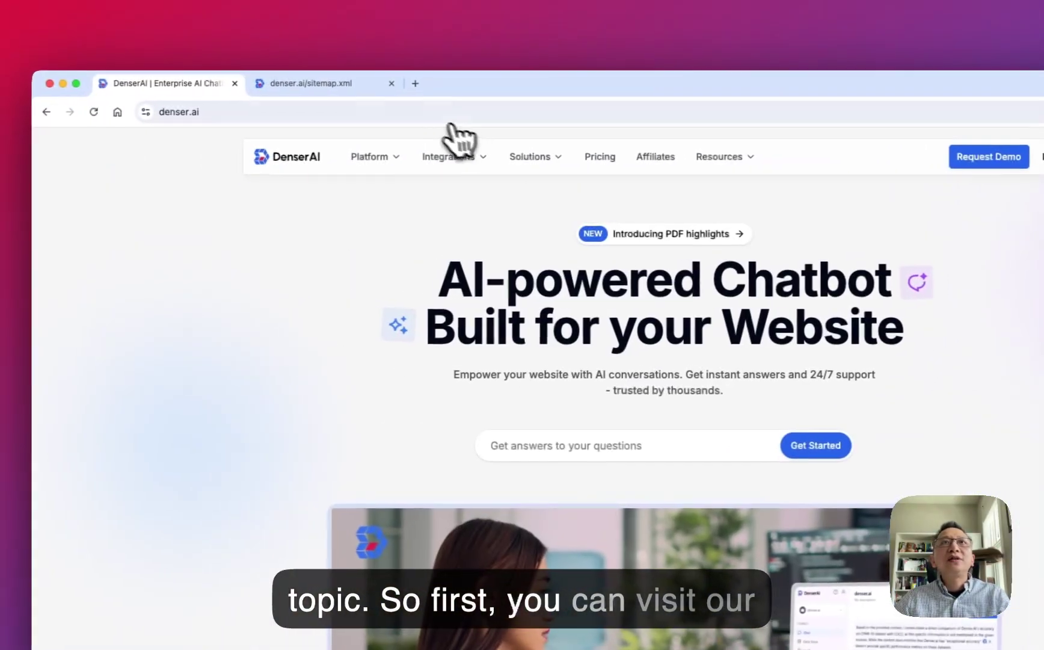
Step: Sign in to Denser AI with a Google account via the site's Login link
left_click(432, 114)
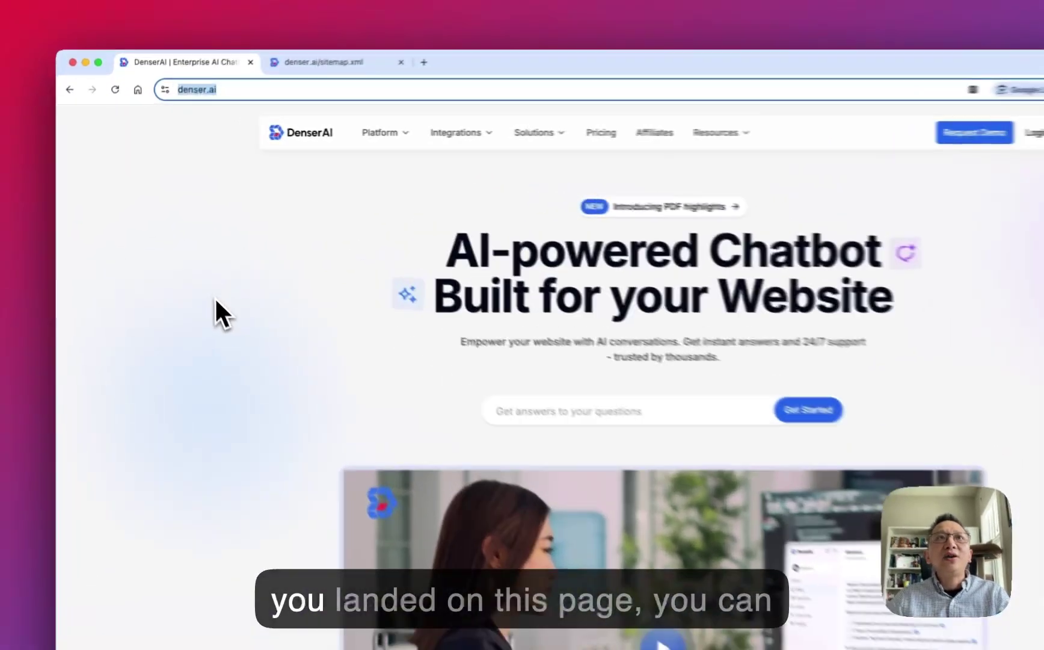
left_click(189, 258)
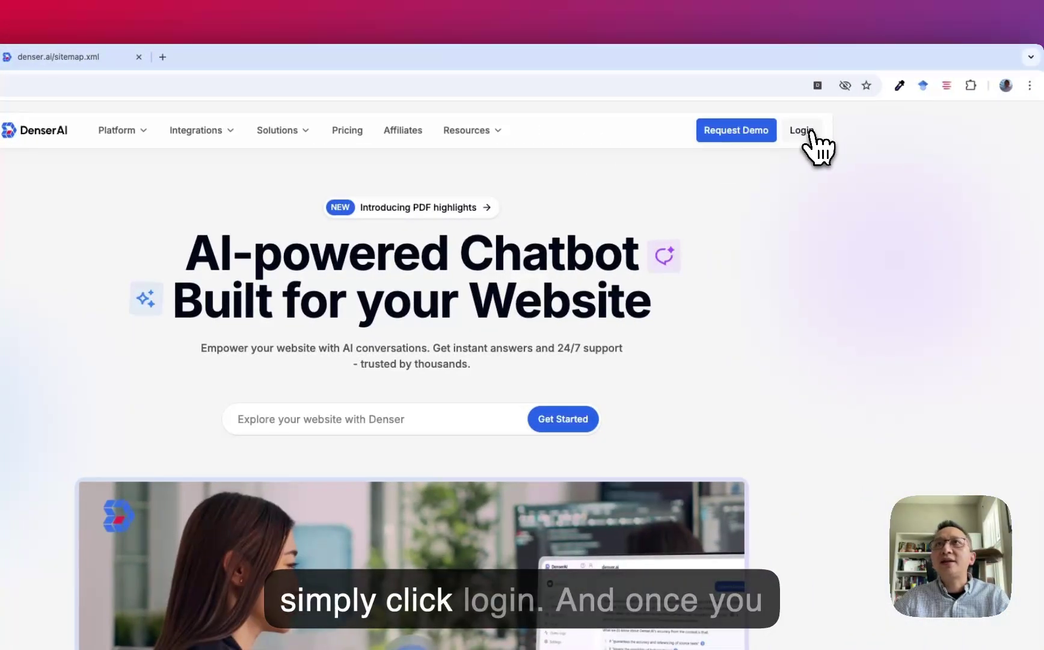
left_click(811, 132)
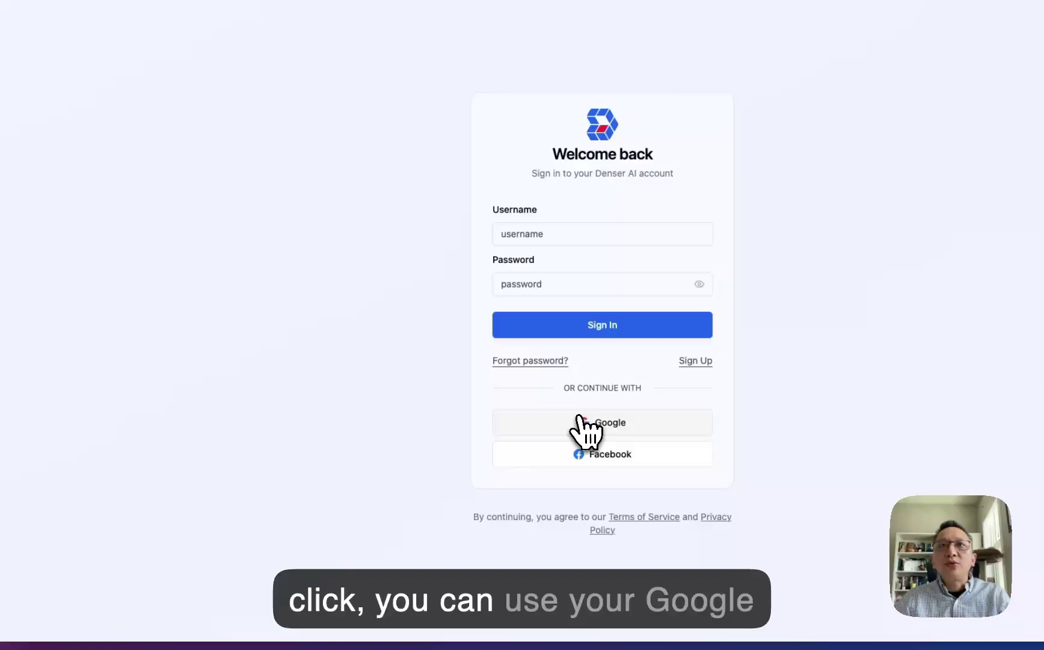
left_click(581, 428)
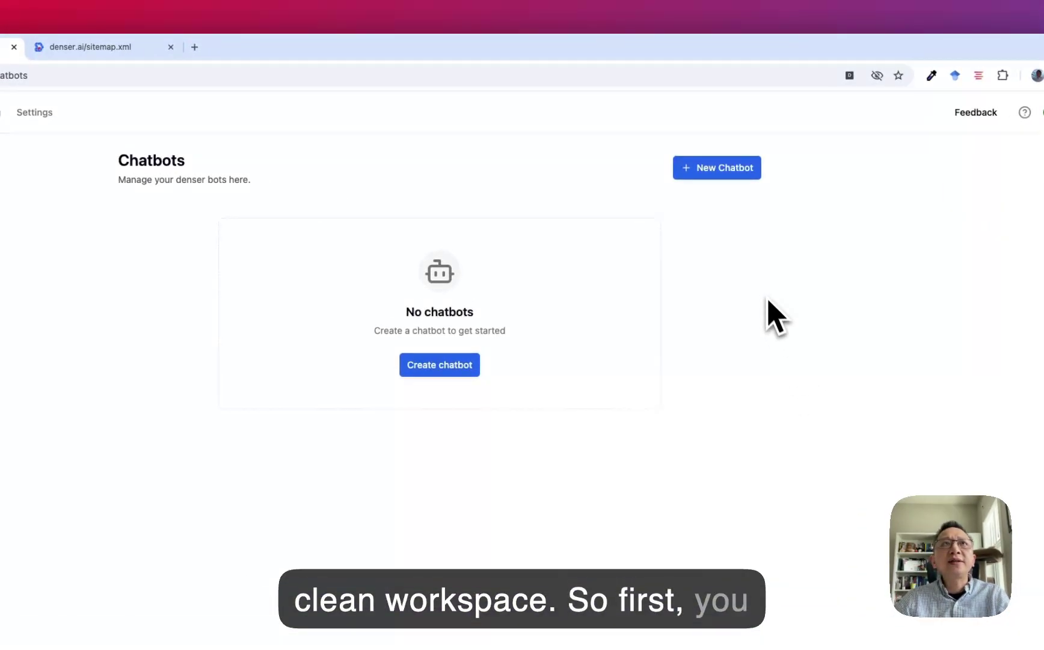
Step: Start a new chatbot, preview the Files and Google Drive sources, and pick Website
left_click(718, 175)
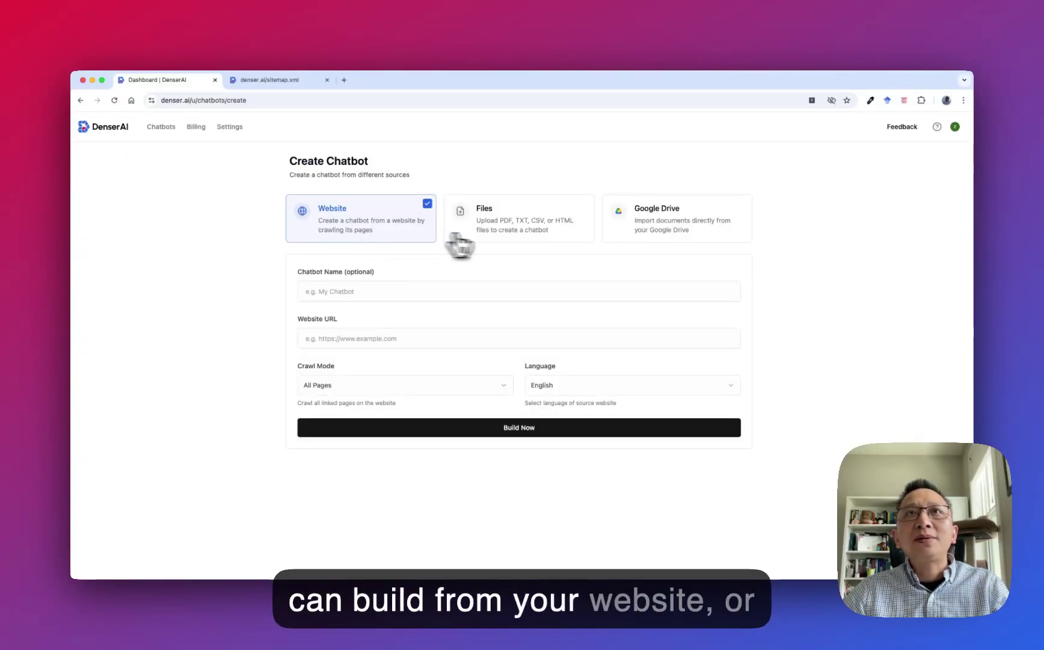
left_click(502, 234)
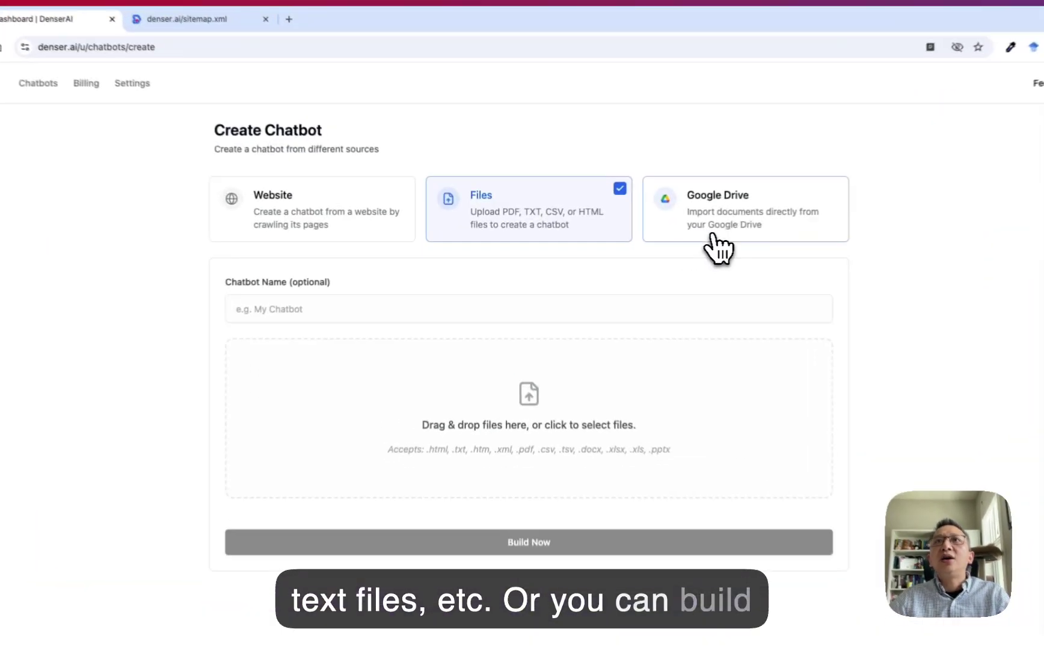
left_click(654, 237)
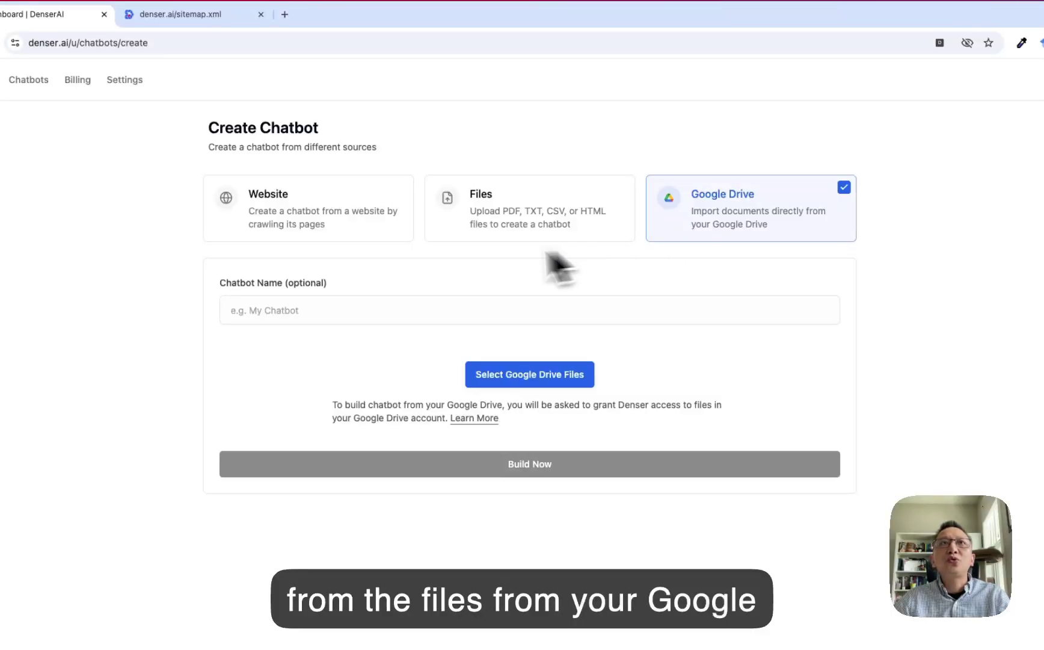
left_click(358, 236)
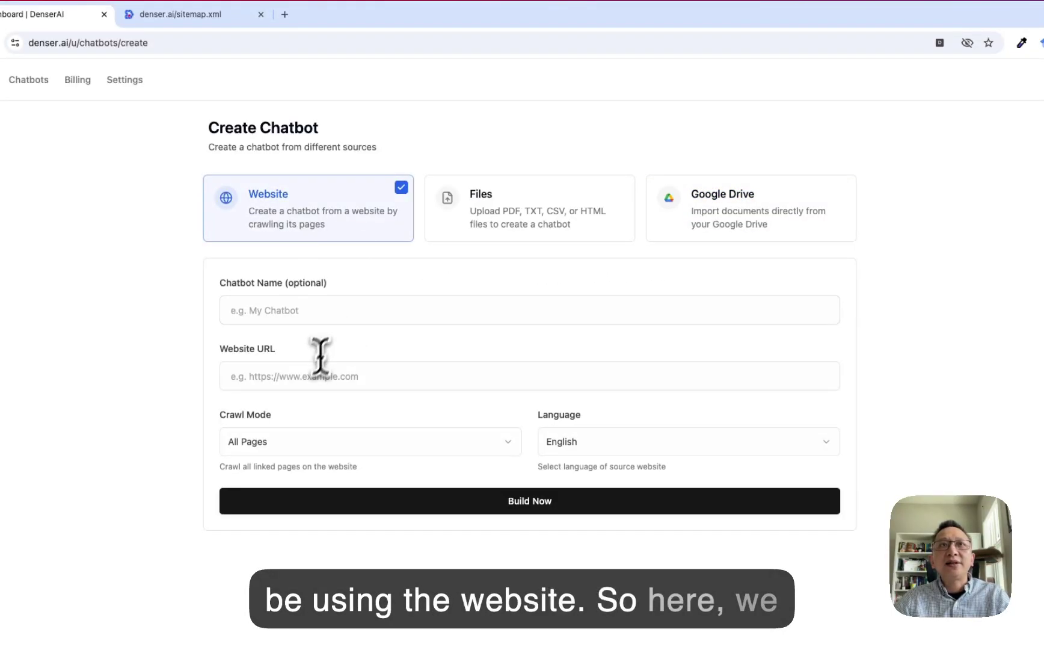
left_click(310, 374)
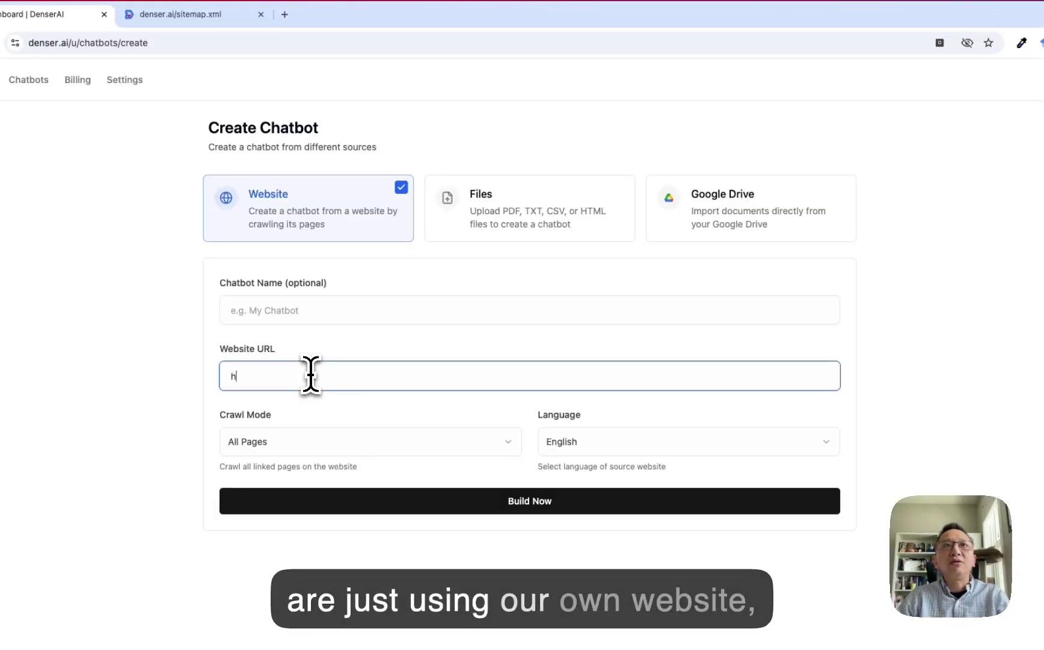
type("http://denser.ai/si")
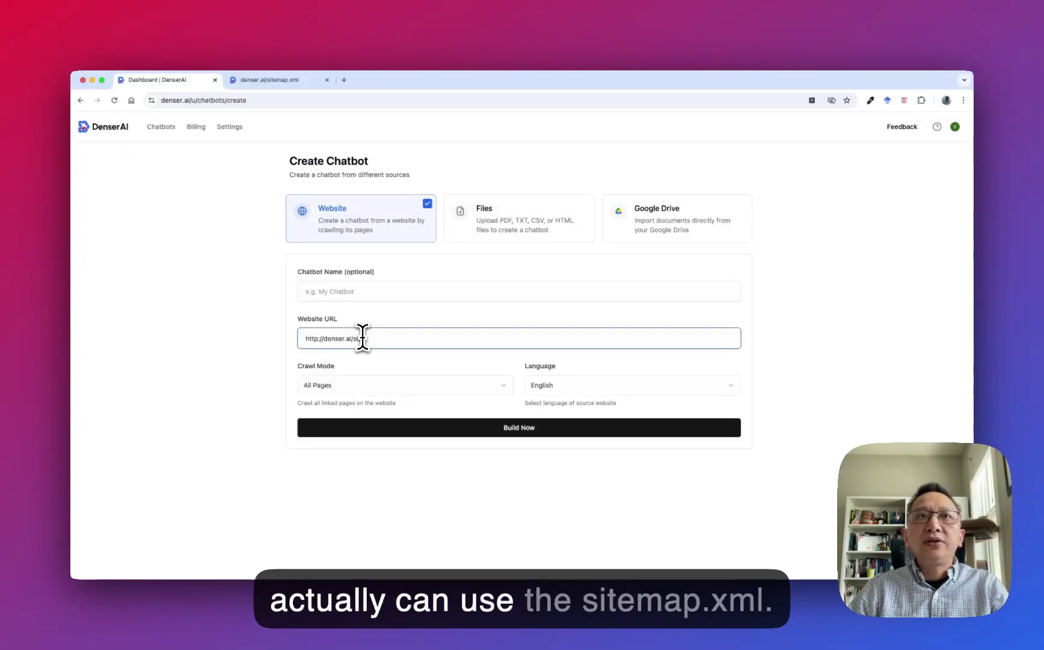
type("temap.xml")
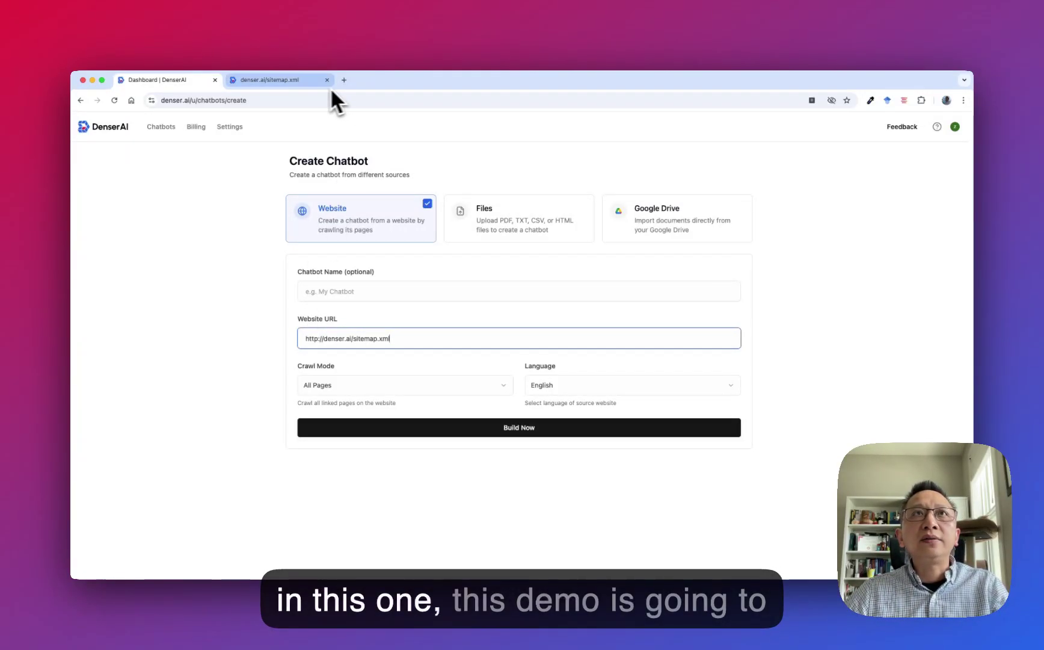
left_click(305, 83)
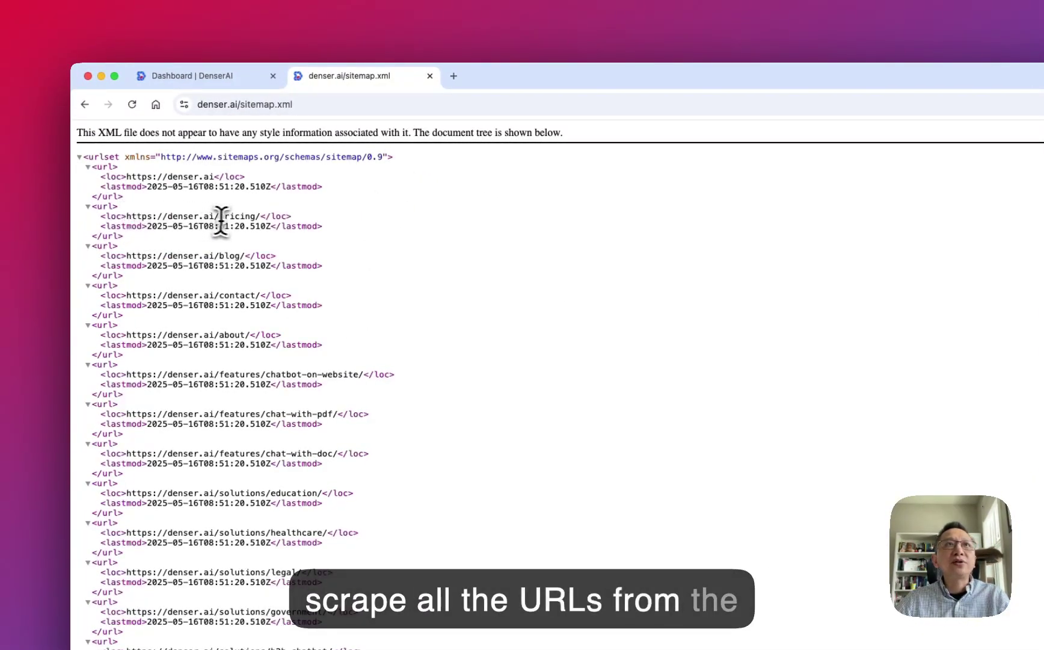
left_click(242, 85)
left_click(477, 505)
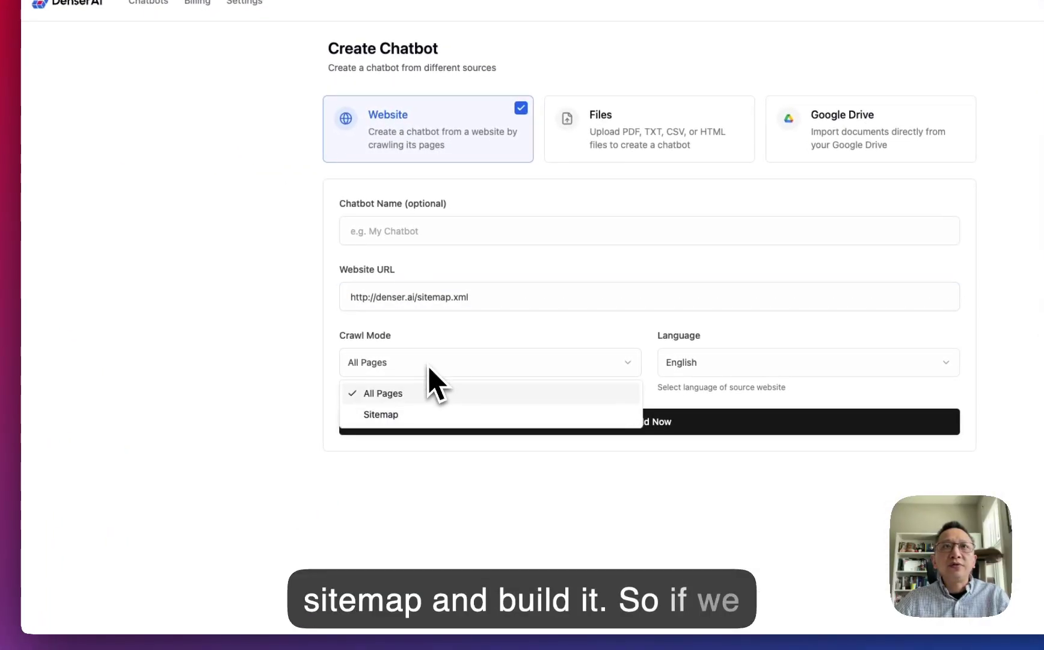
left_click(399, 417)
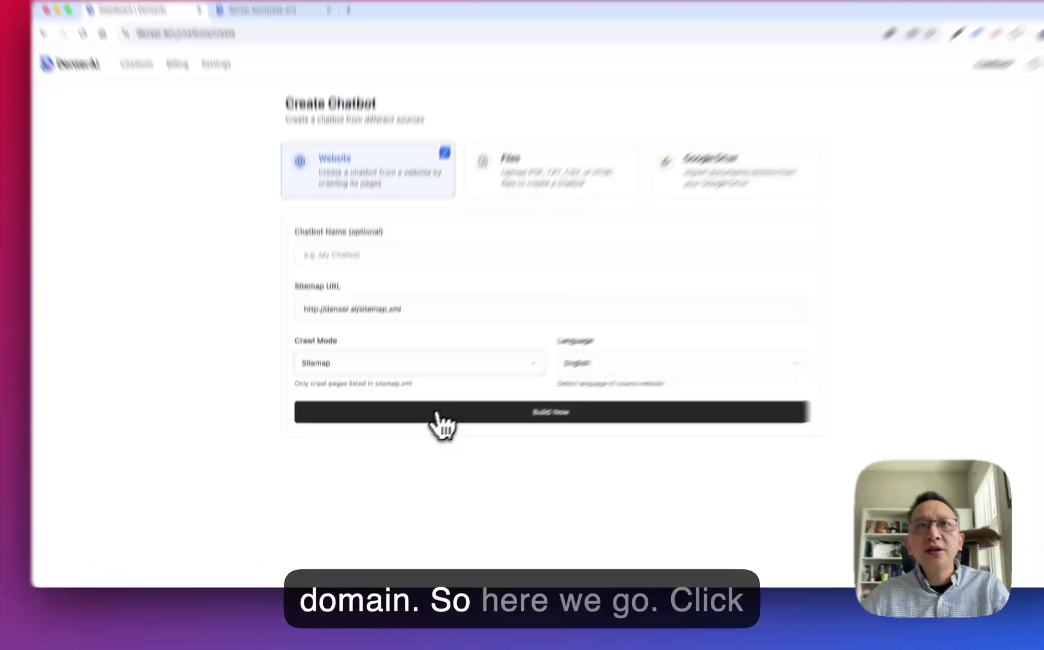
Step: Build the chatbot and review the crawled sitemap.xml URLs while it indexes
left_click(421, 429)
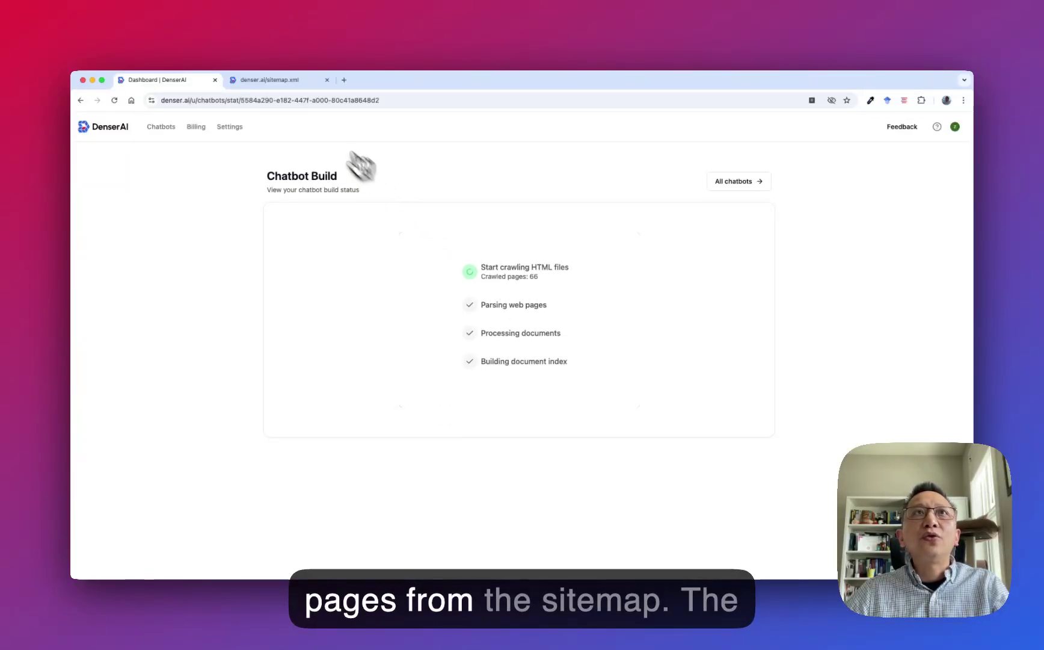
left_click(272, 81)
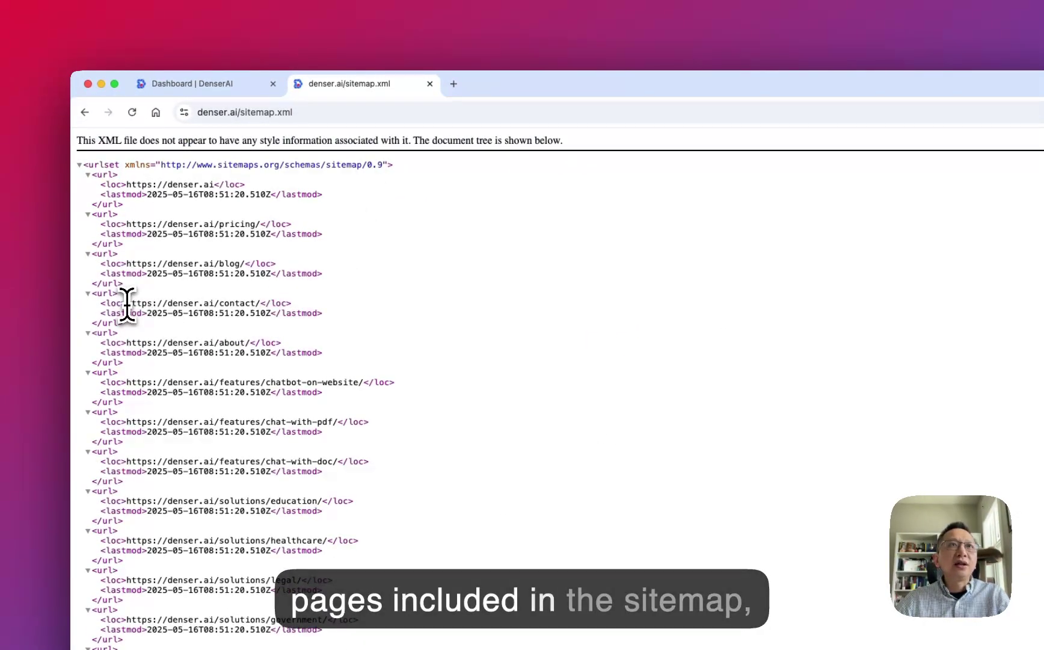
left_click_drag(127, 304, 261, 303)
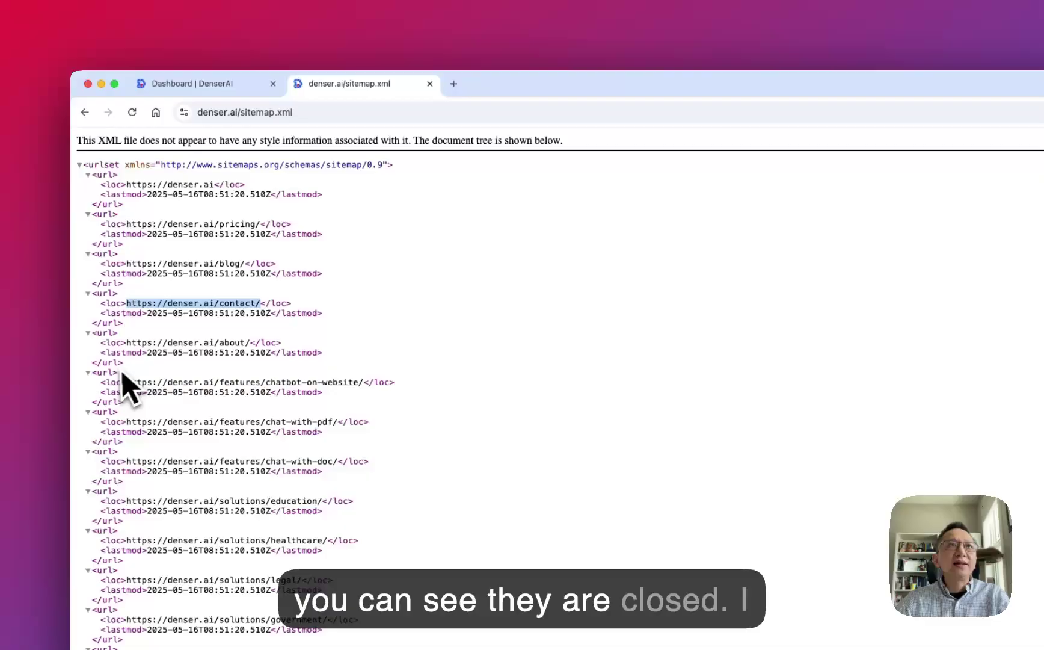
scroll(228, 380, "down", 15)
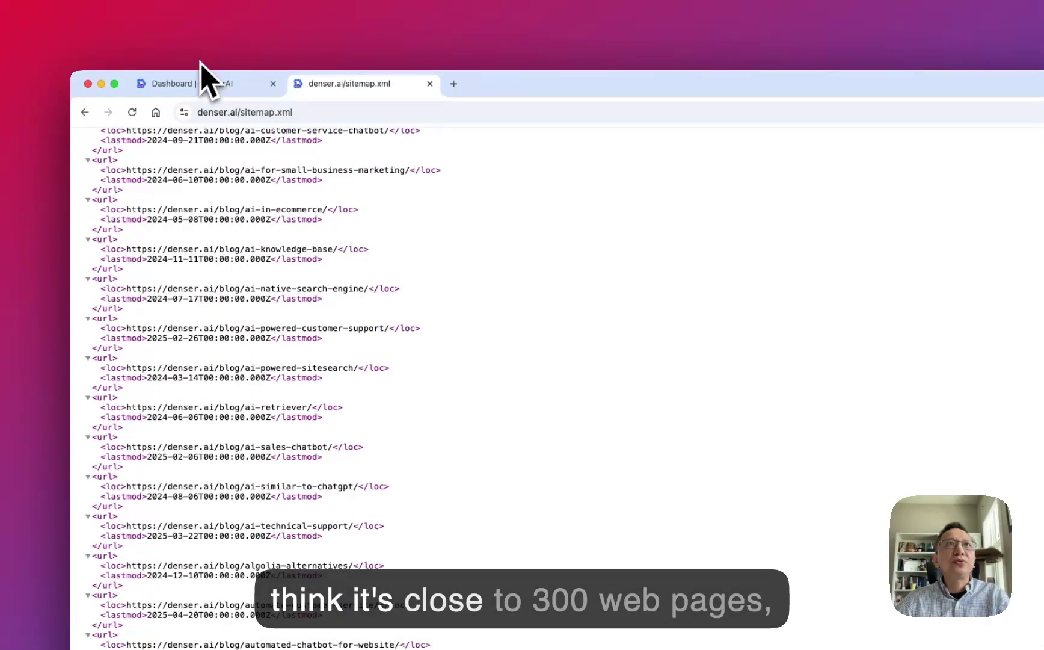
left_click(187, 87)
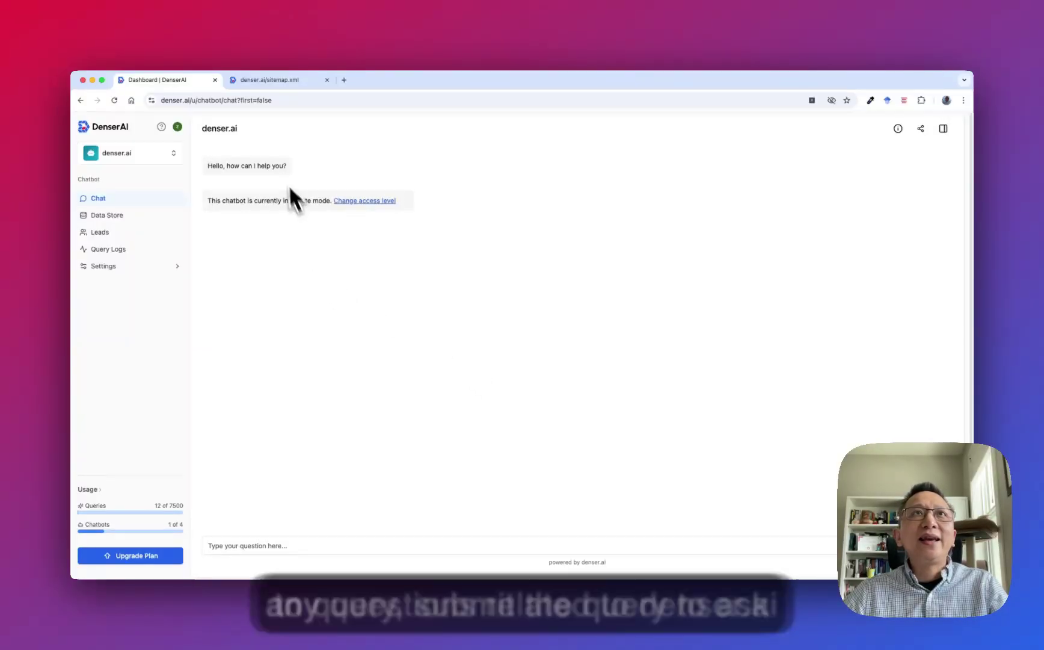
Step: Load the denser.ai homepage in a new tab, then return to the chatbot dashboard
key("super+t")
type("denser.ai")
key("Return")
mouse_move(321, 133)
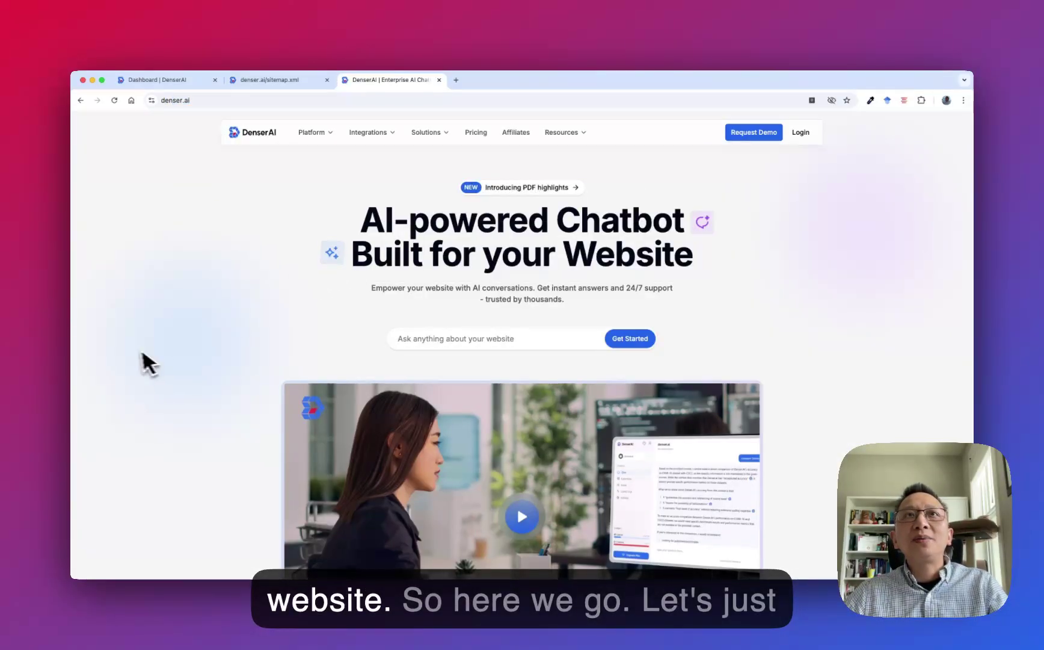
left_click(169, 79)
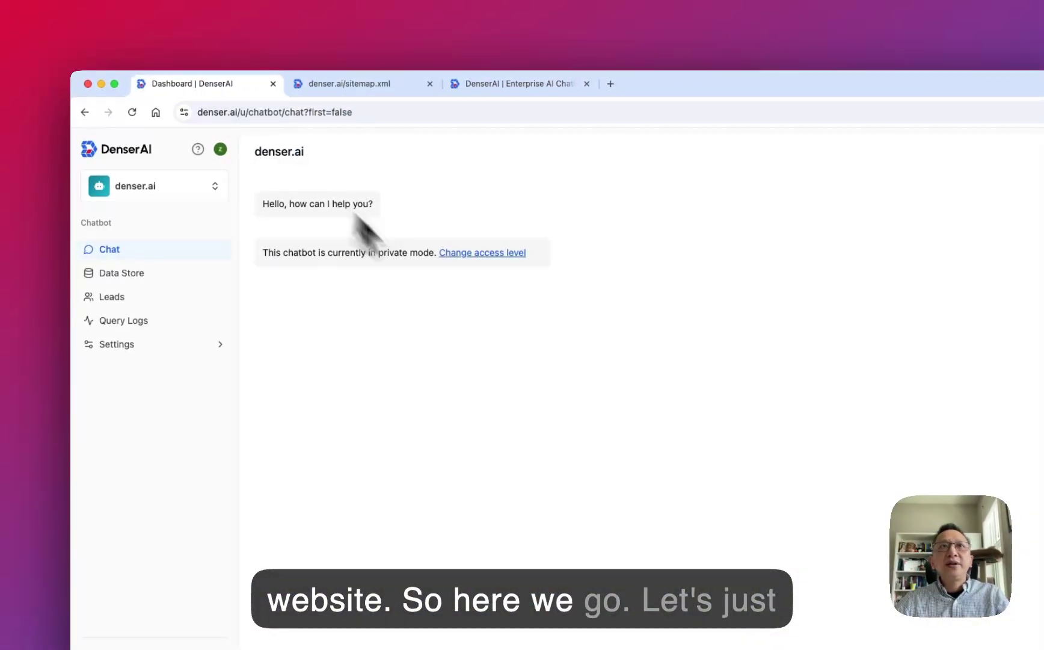
Step: Ask 'what are the use cases does denser support?' and check the cited source pages
left_click(367, 525)
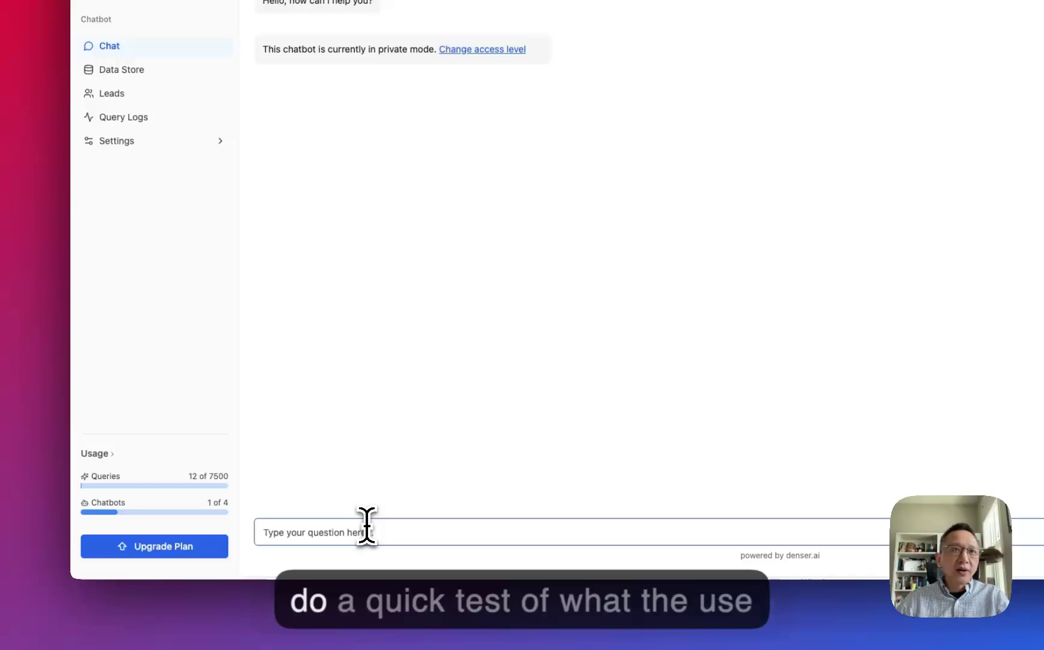
type("what are the use cases")
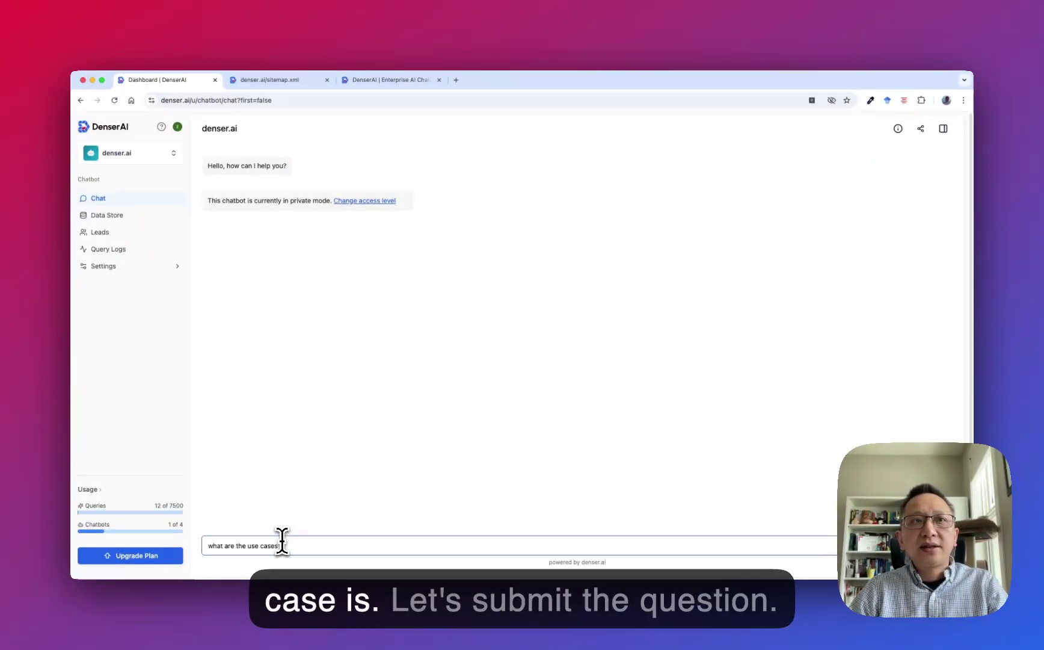
type(" does denser support?")
key("Return")
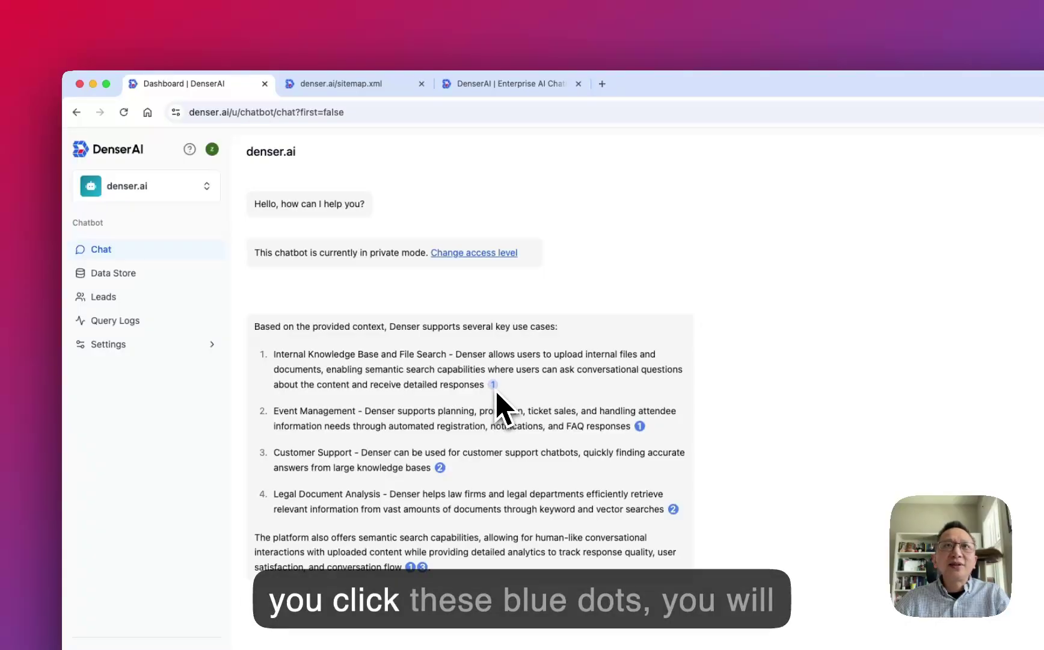
left_click(493, 385)
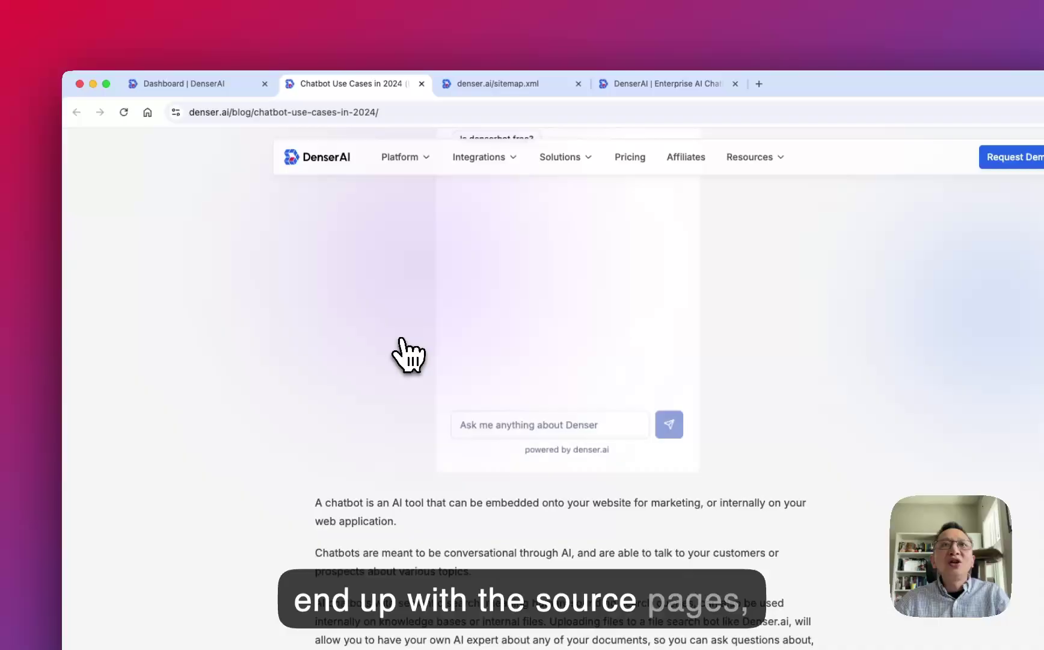
left_click(240, 89)
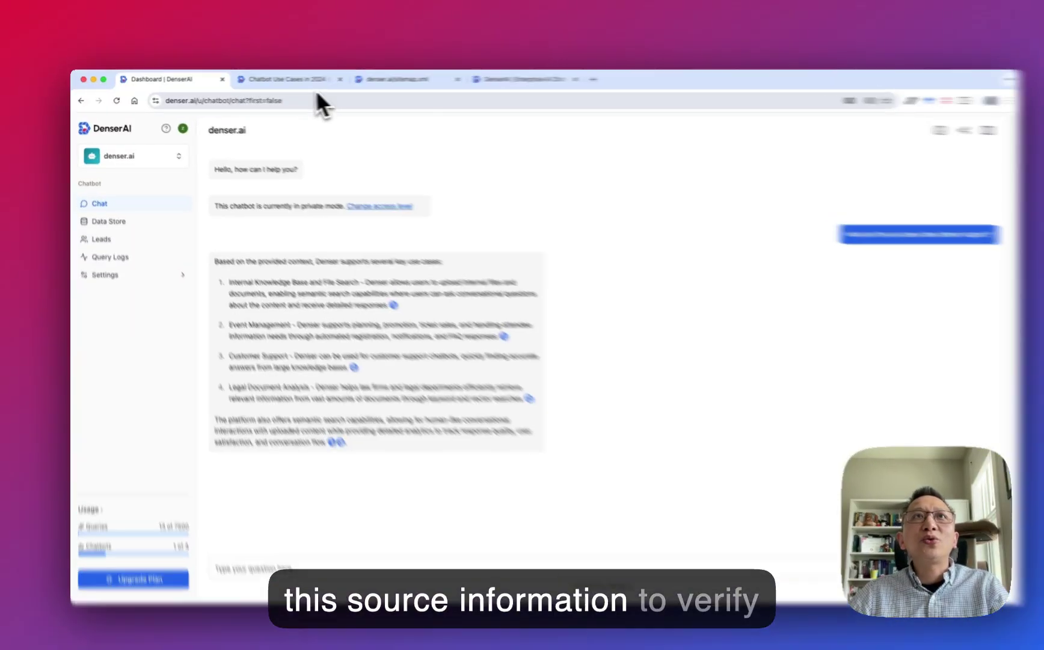
left_click(312, 81)
left_click(176, 79)
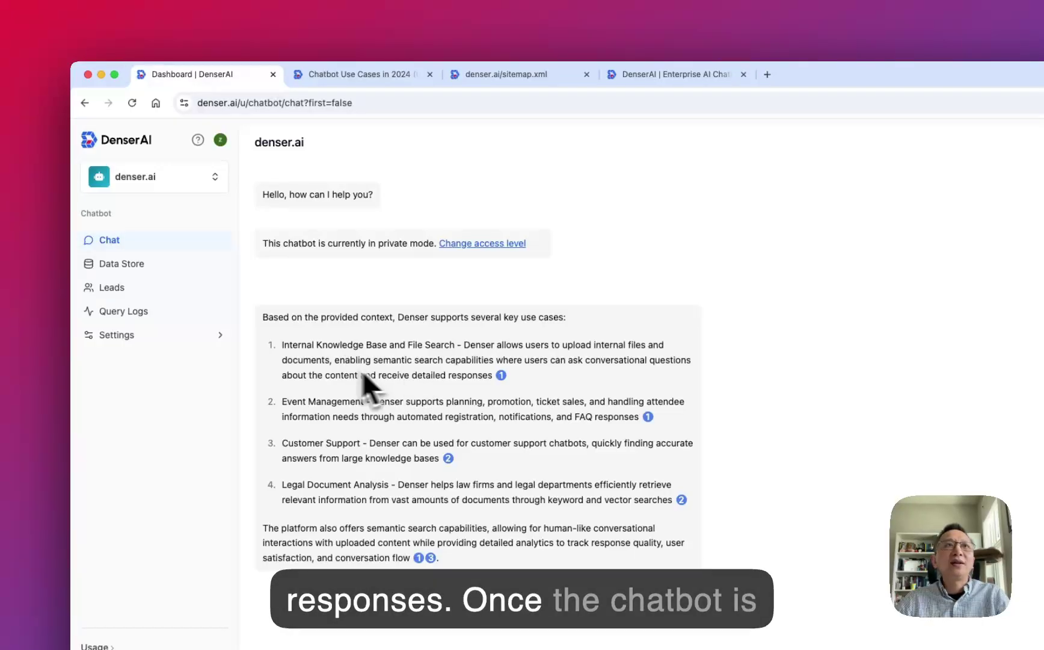
Step: Change the chatbot title in General settings to 'Denser AI' and save it
left_click(162, 338)
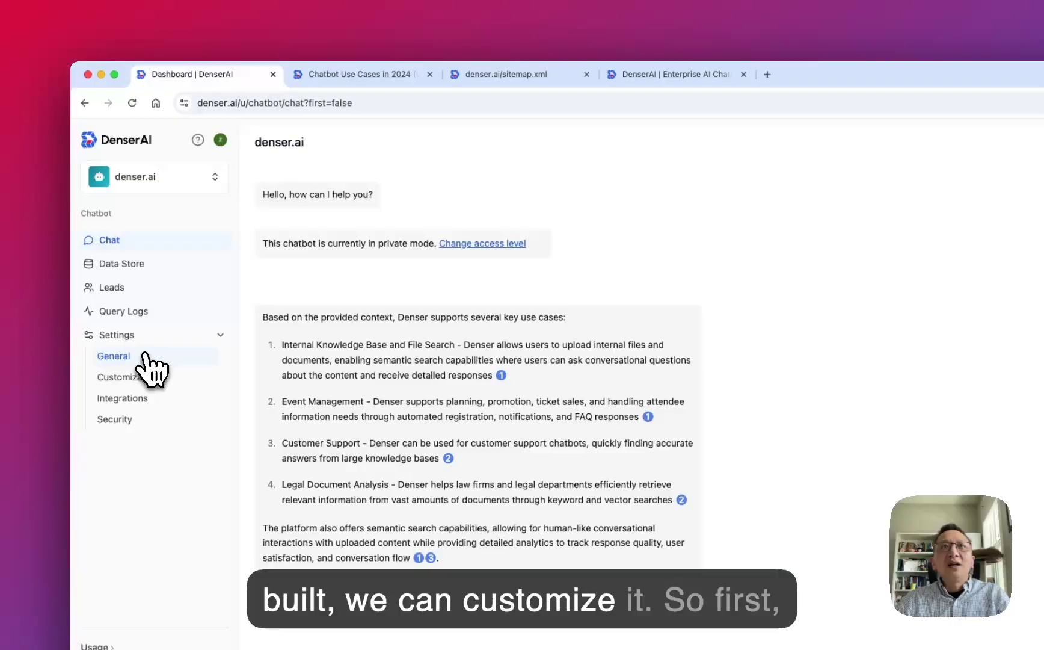
left_click(141, 360)
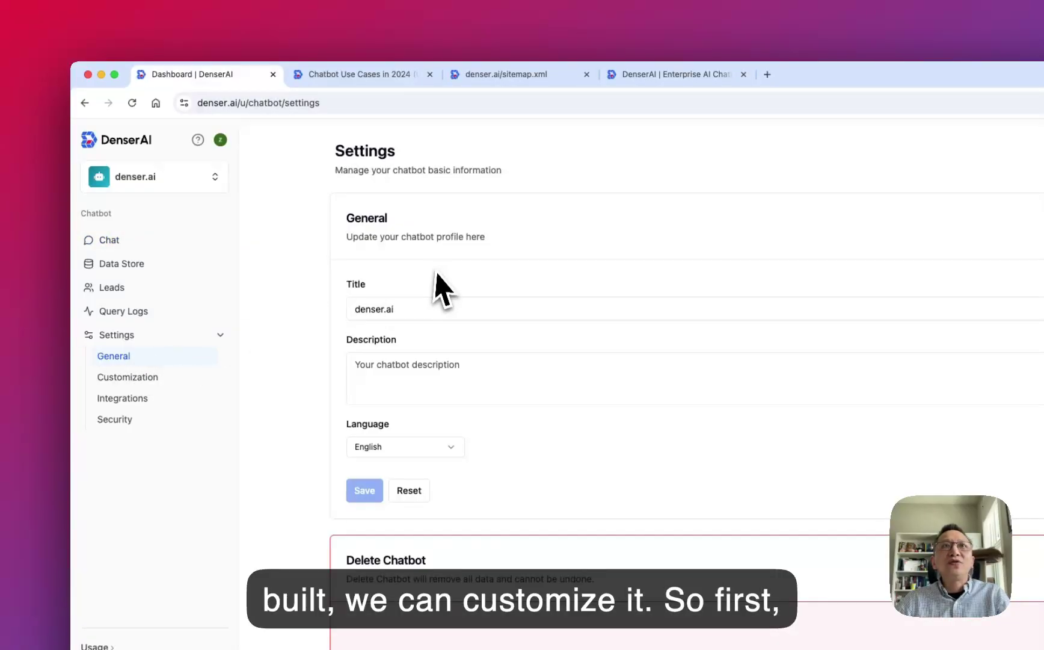
left_click(419, 309)
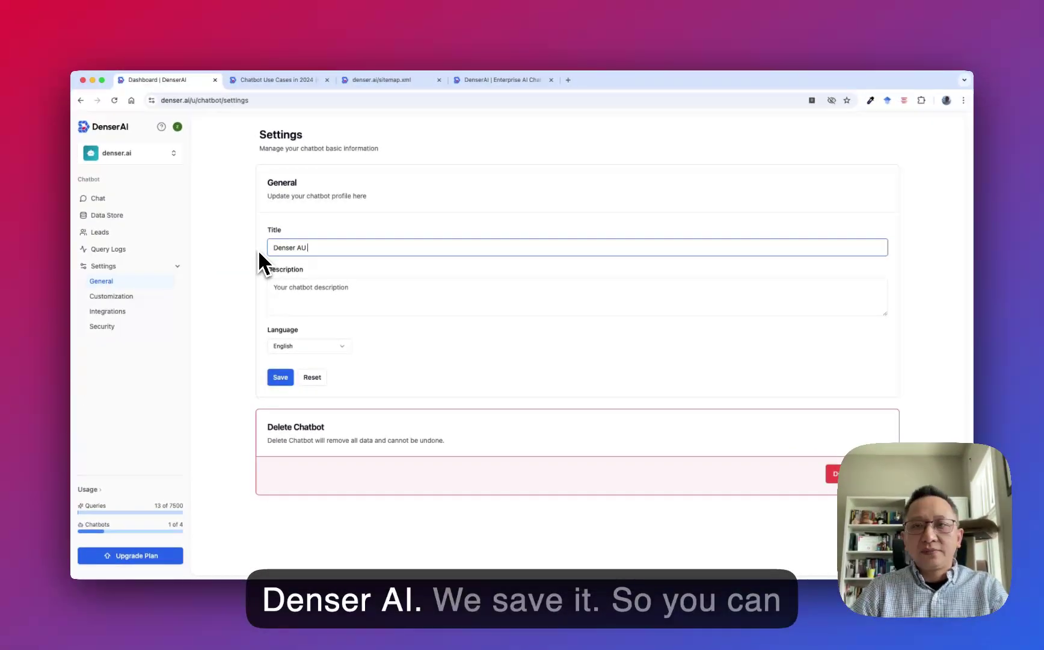
type("I")
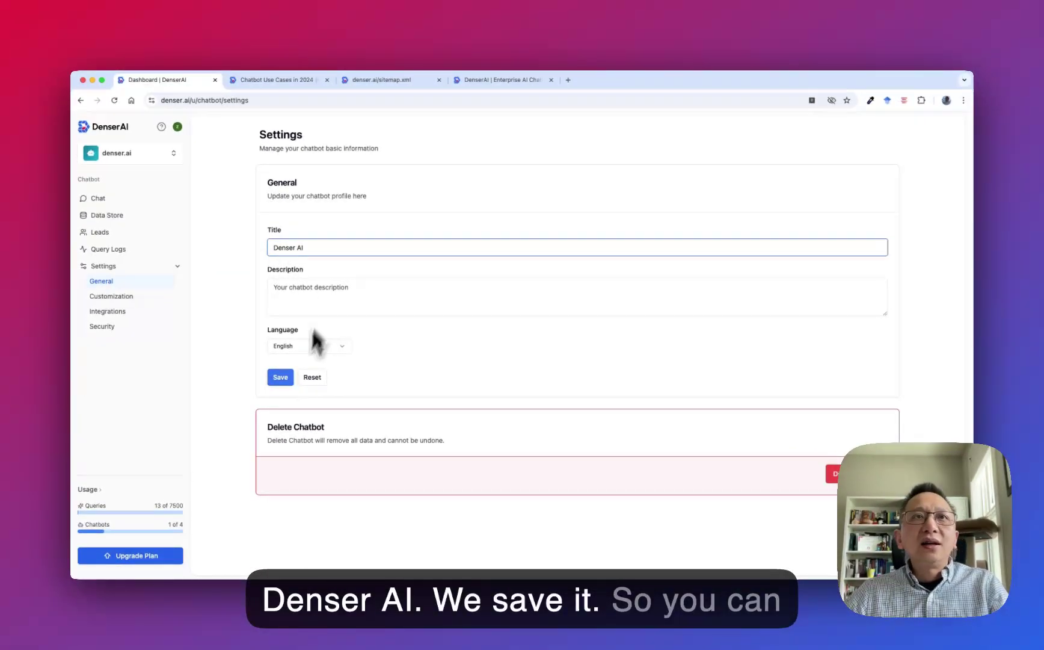
left_click(279, 377)
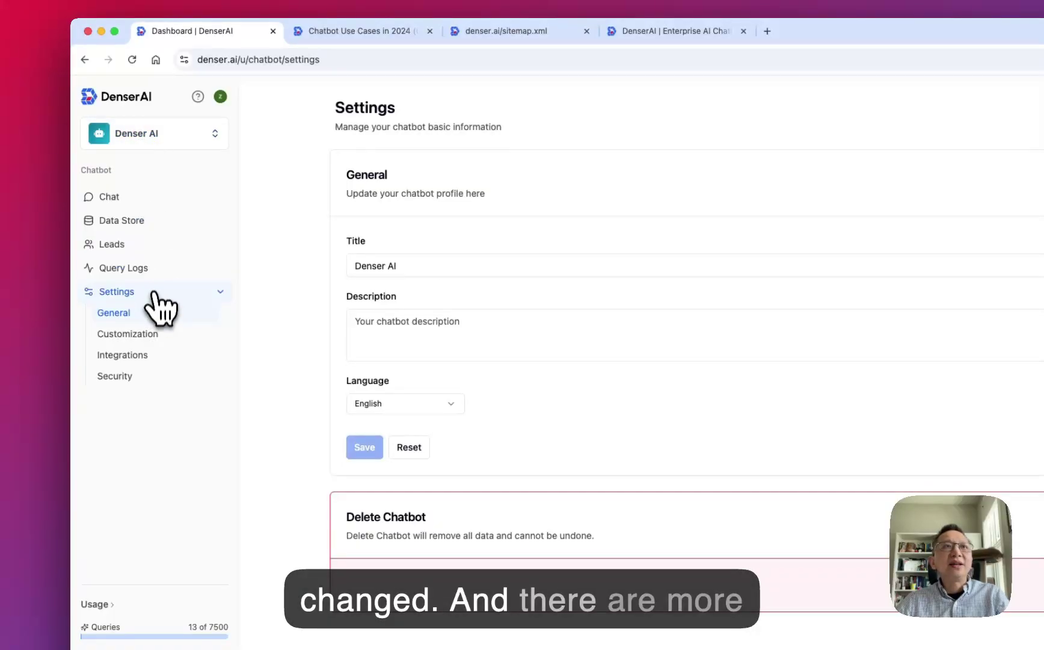
Step: Upload denser_192.png from the Desktop as the chatbot icon in Customization
left_click(147, 354)
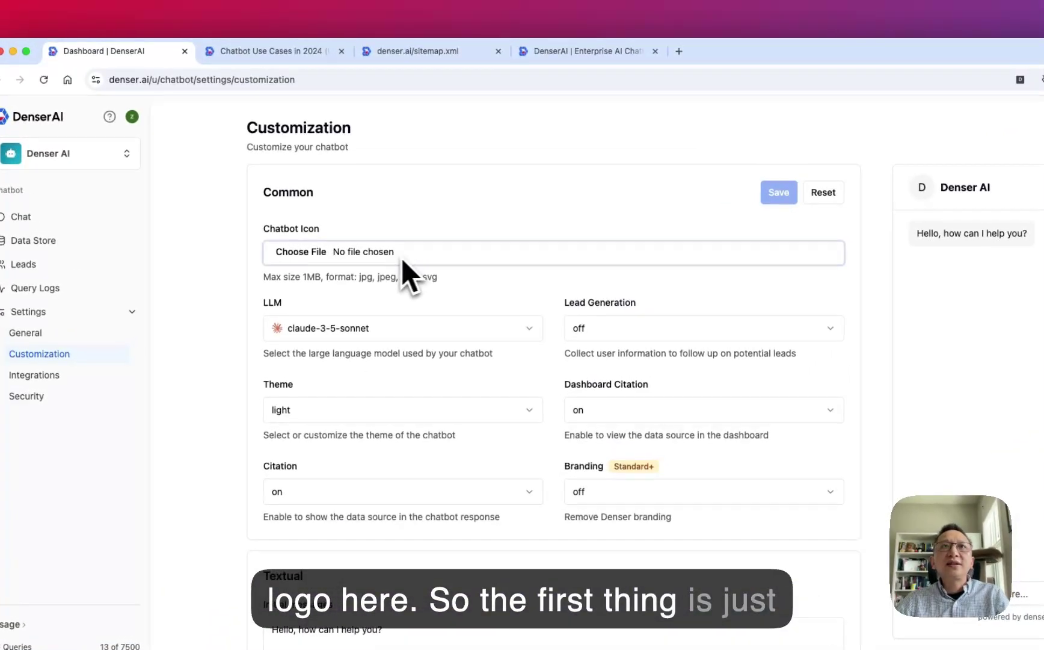
left_click(370, 228)
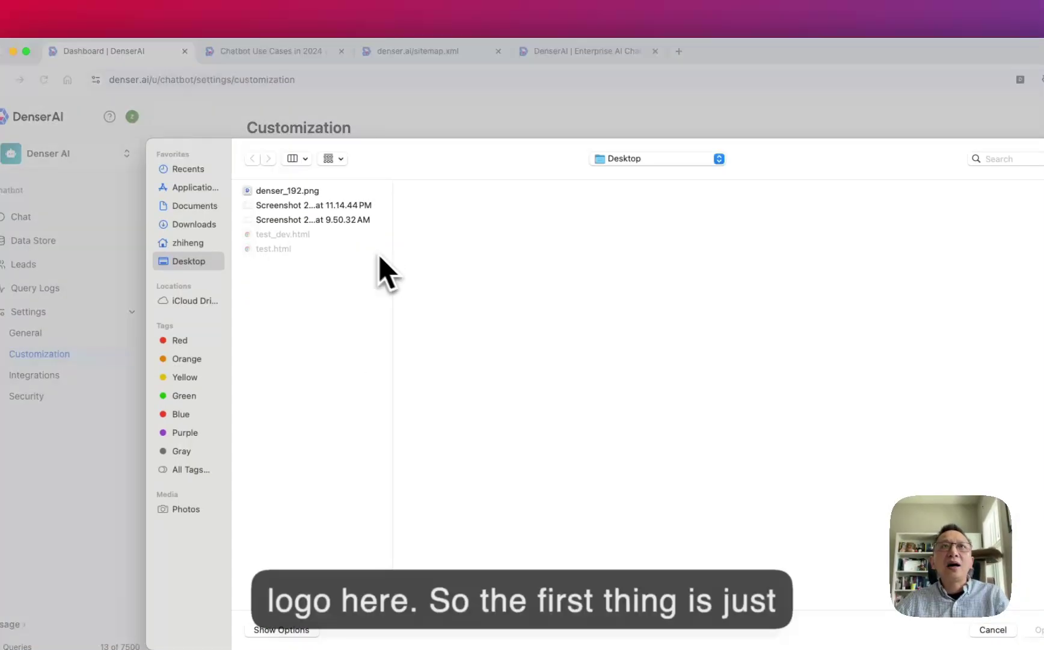
left_click(304, 193)
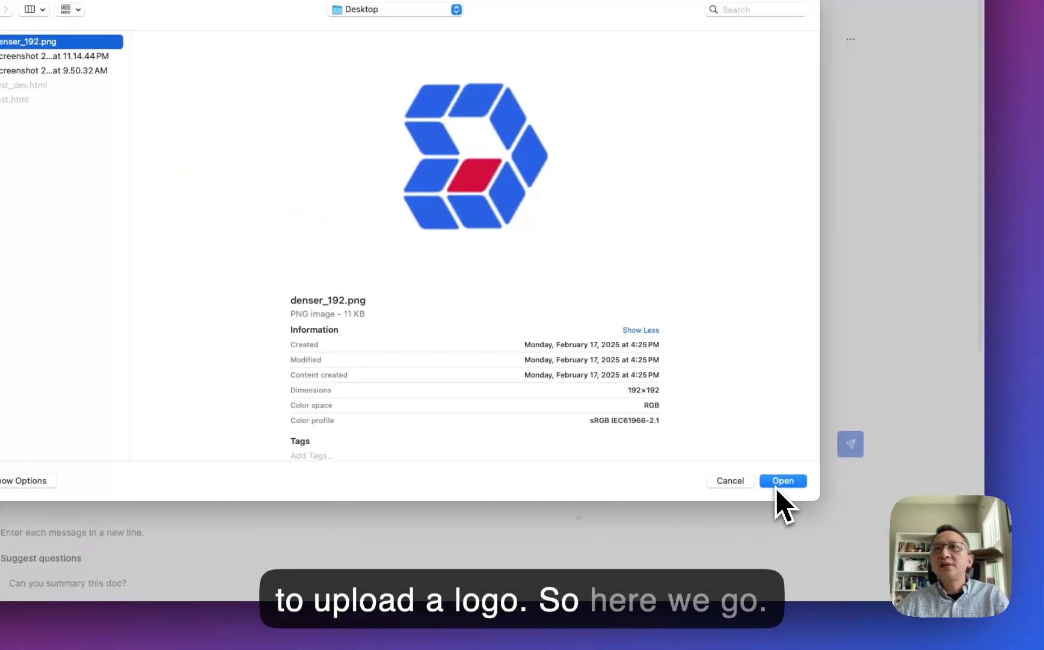
left_click(776, 487)
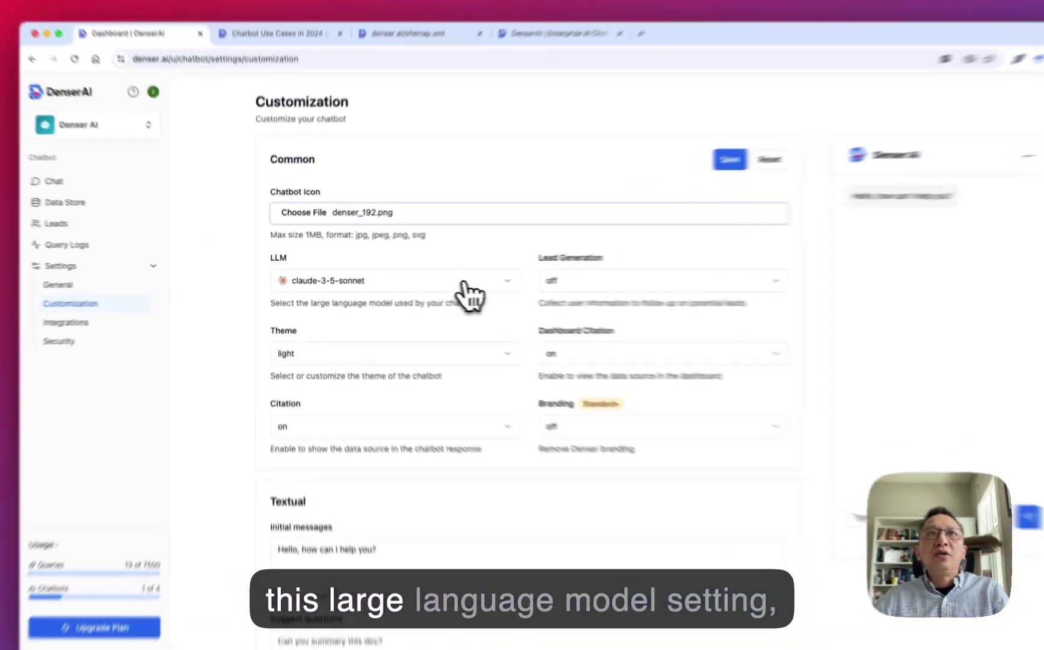
Step: Keep claude-3-5-sonnet as the language model and turn lead generation on
left_click(418, 278)
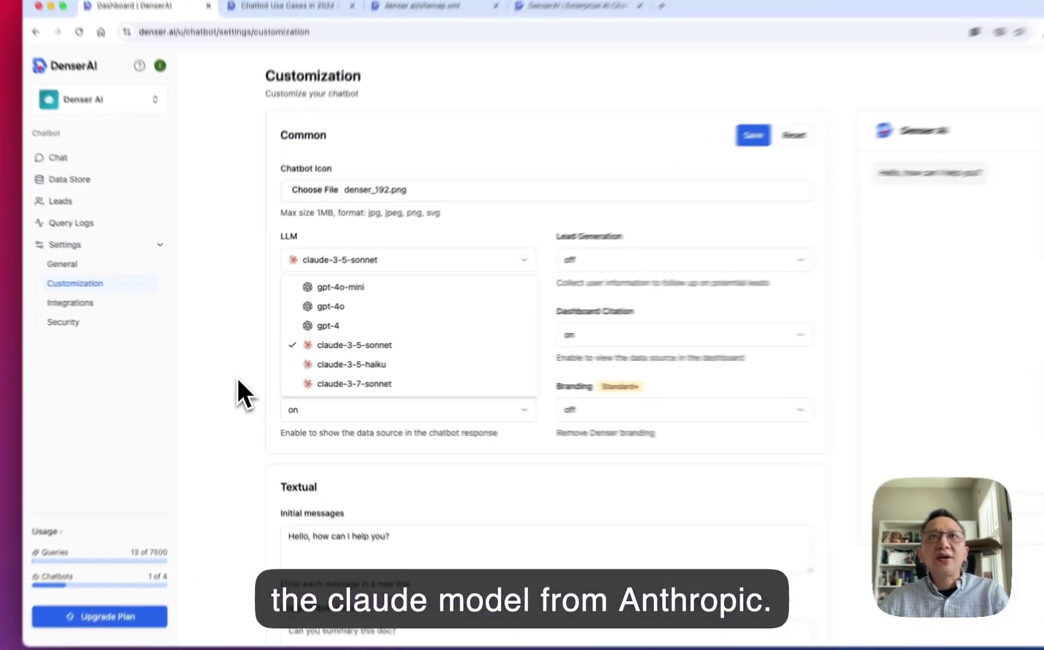
left_click(238, 376)
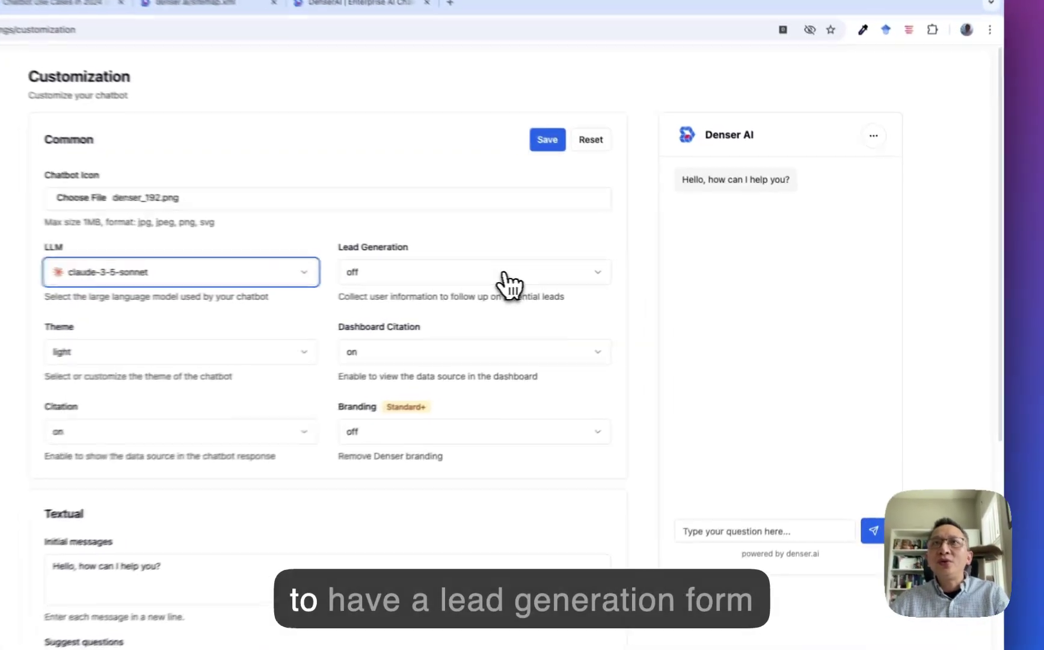
left_click(621, 277)
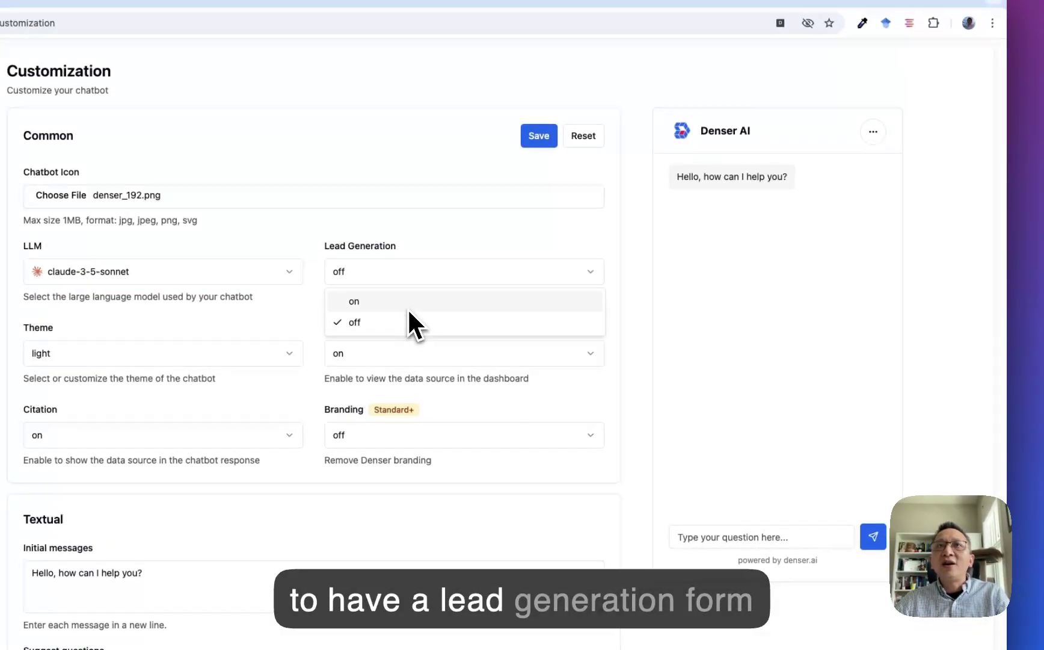
left_click(638, 296)
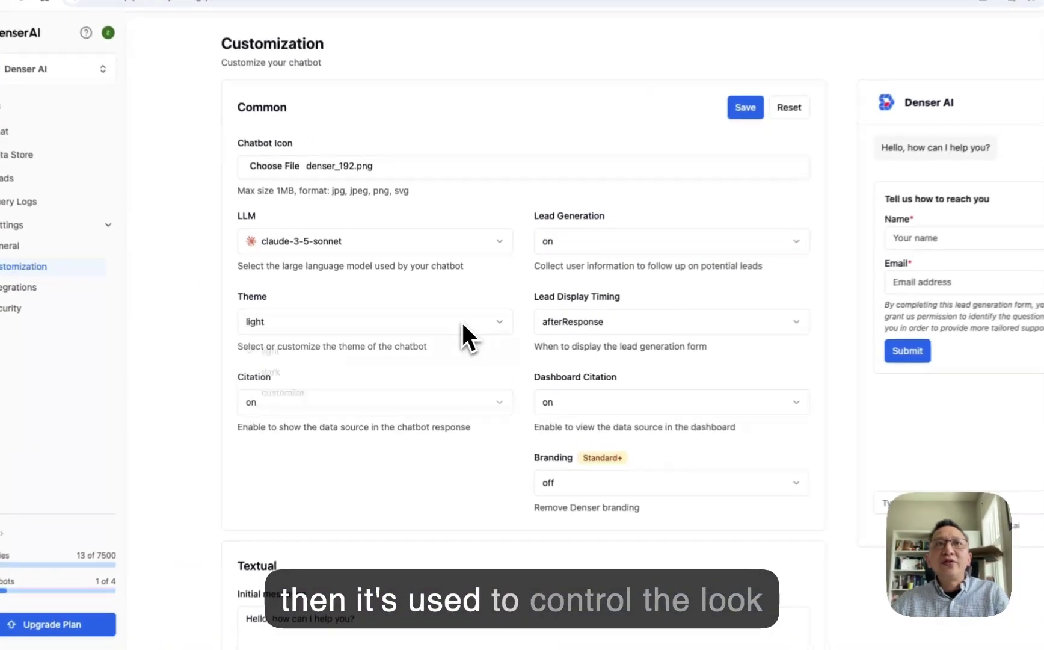
Step: Try the dark theme, switch back to light, and review the lead display timing options
left_click(457, 337)
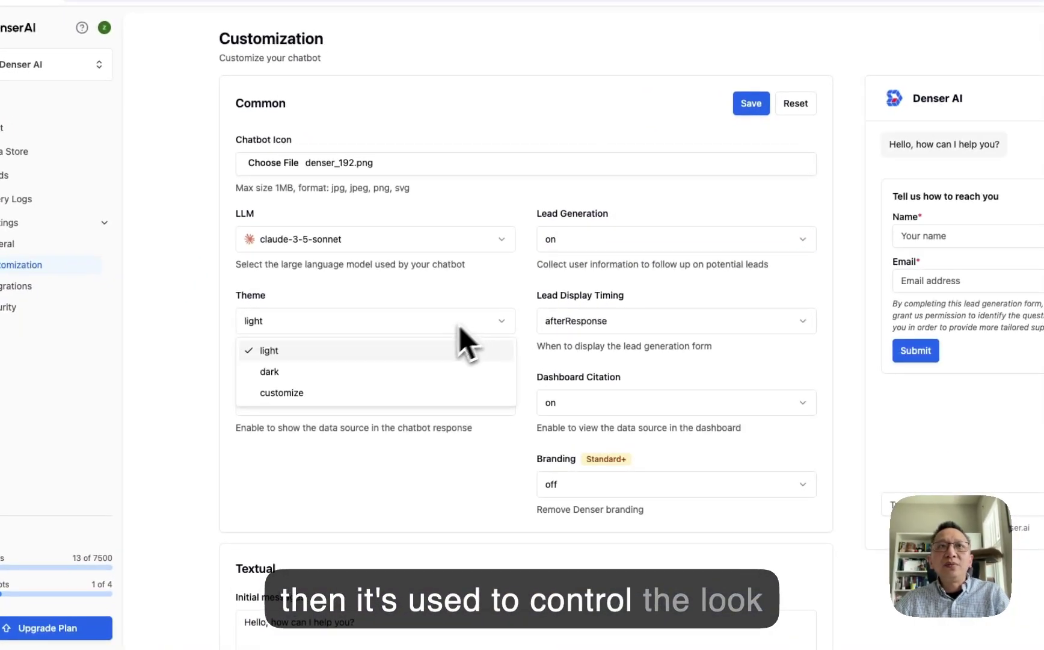
left_click(358, 374)
left_click(348, 323)
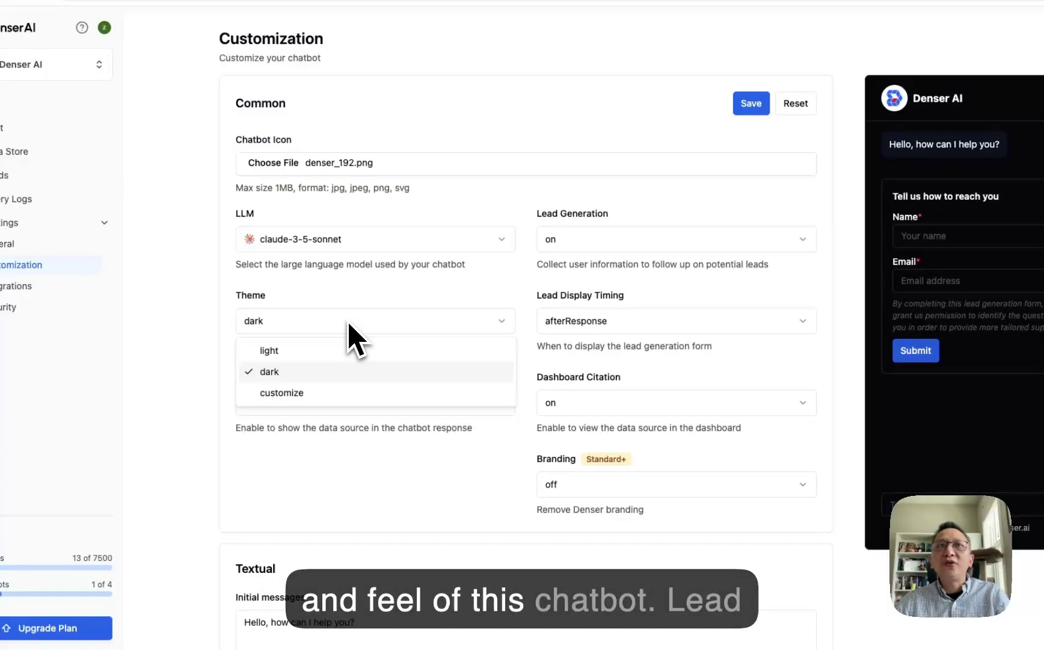
left_click(309, 350)
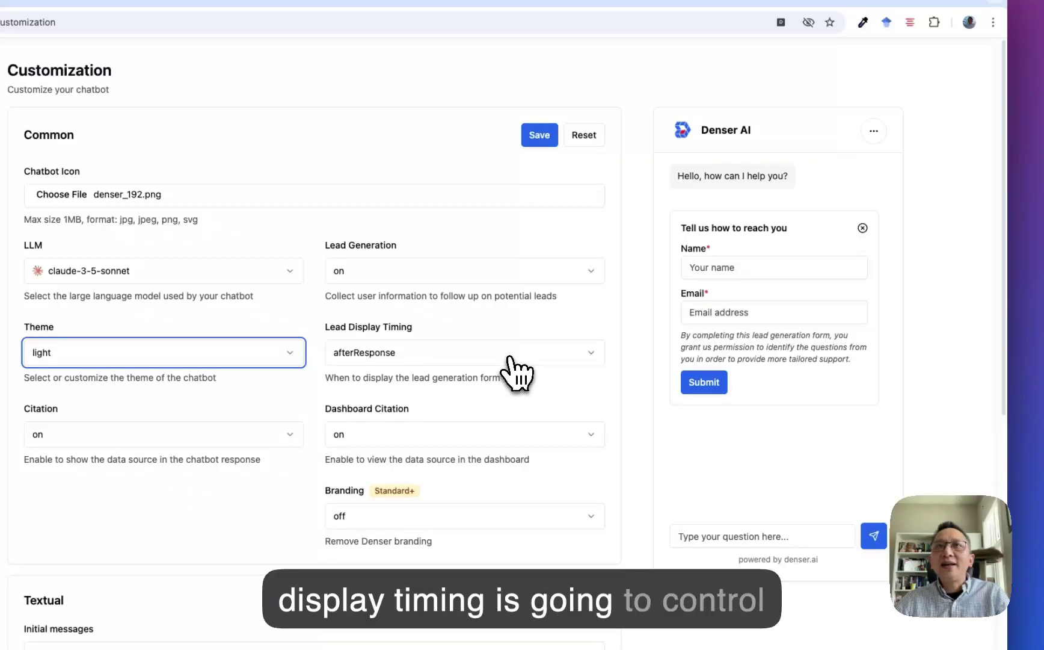
left_click(515, 368)
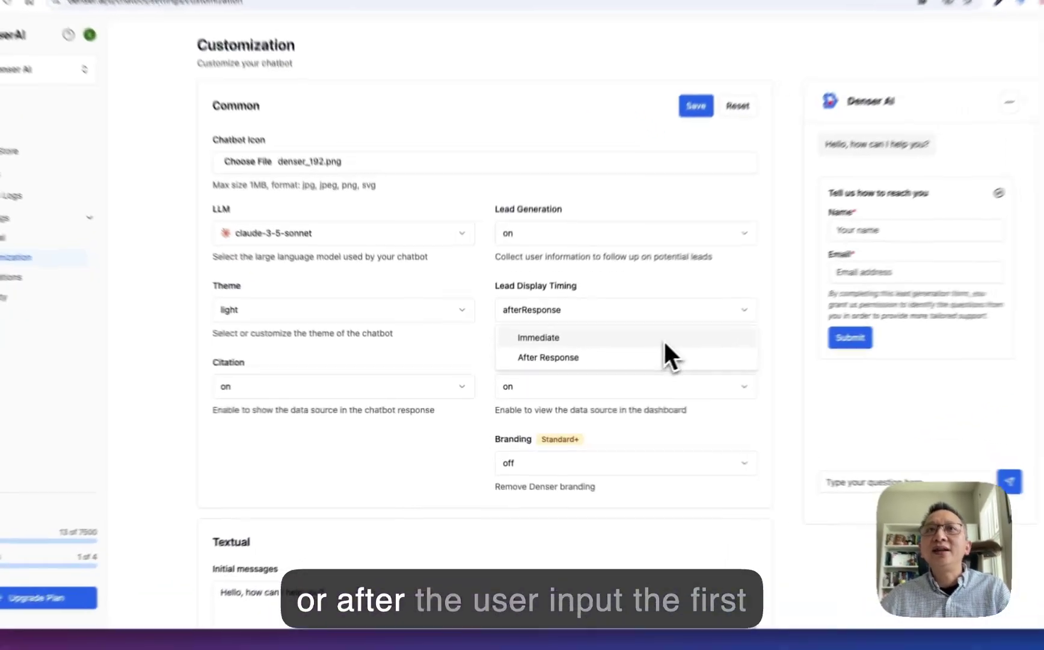
Step: Set lead display timing to Immediate, leave branding off, and save the customization
left_click(614, 357)
left_click(640, 309)
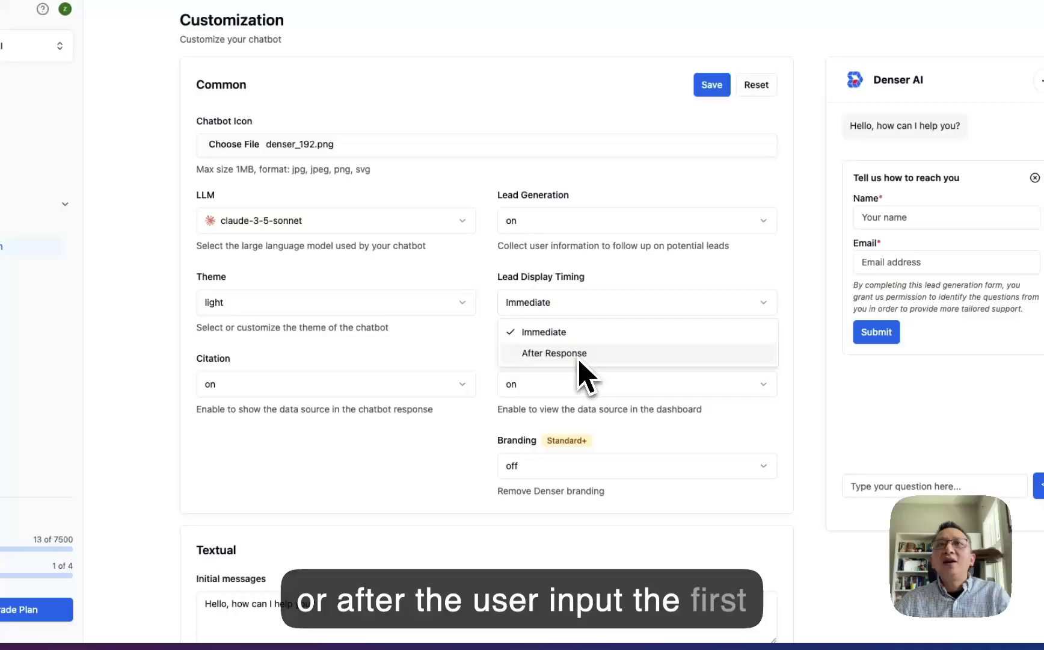
left_click(457, 356)
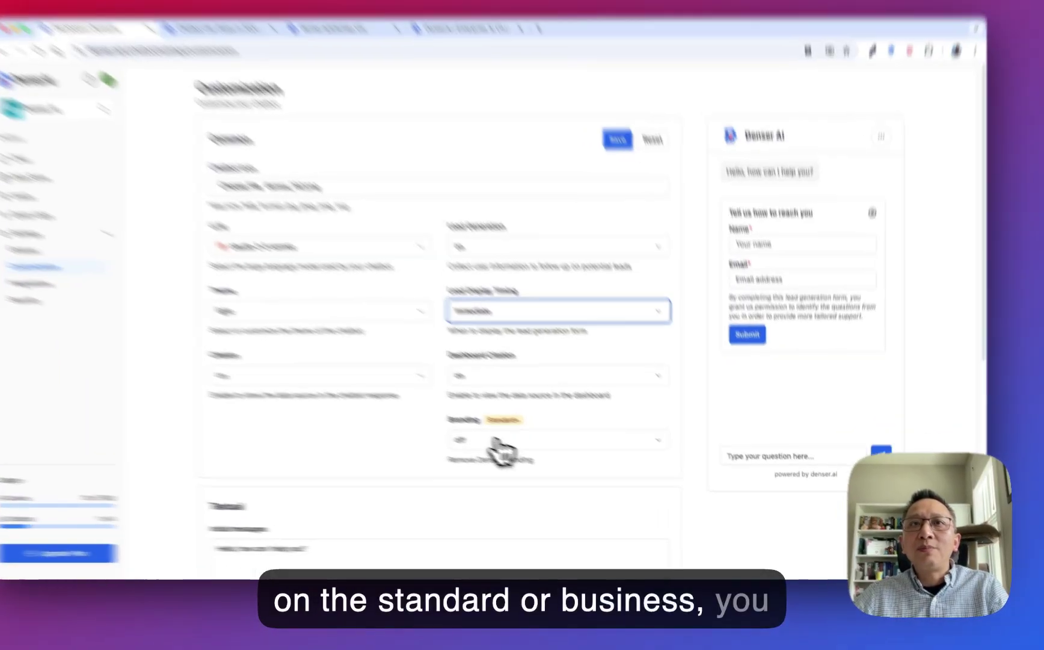
left_click(497, 443)
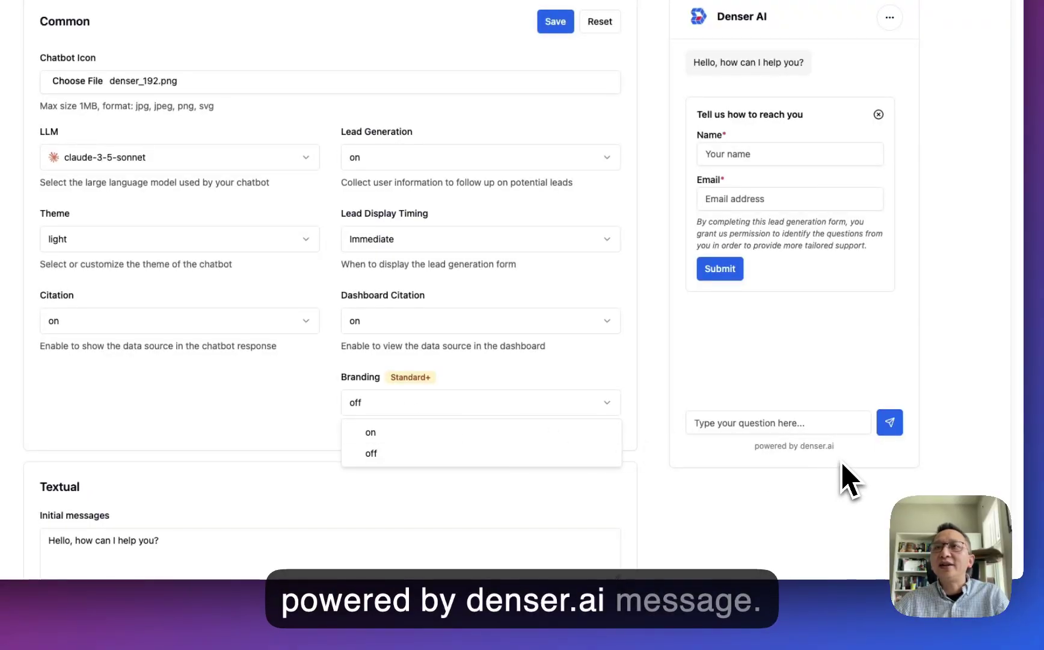
left_click(303, 400)
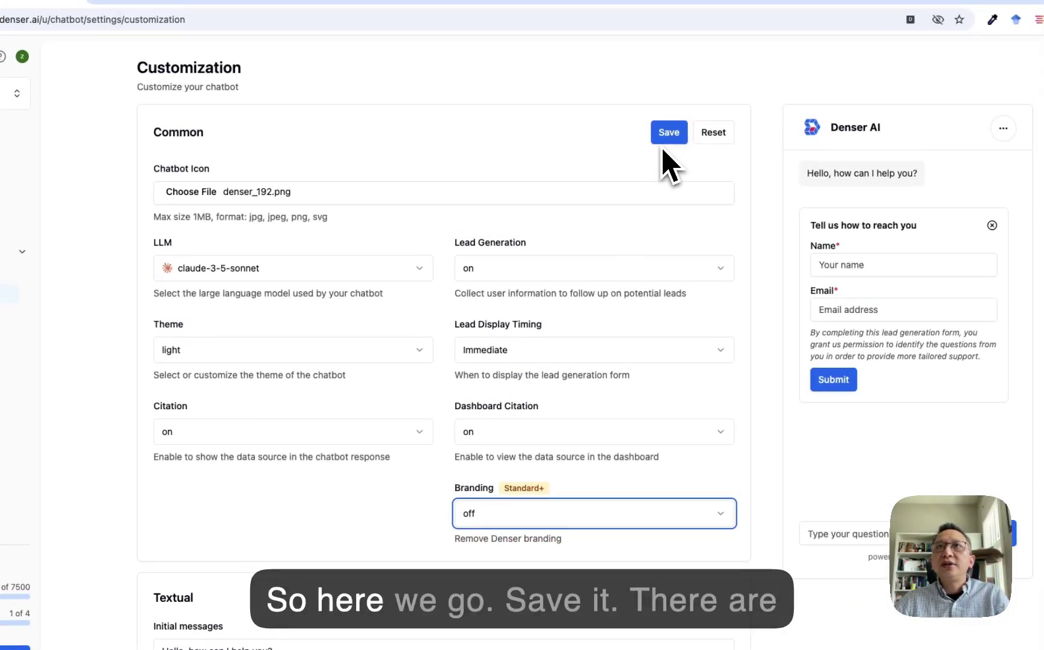
left_click(662, 144)
Step: Replace the initial message with 'Ask me anything related to Denser'
scroll(477, 282, "down", 8)
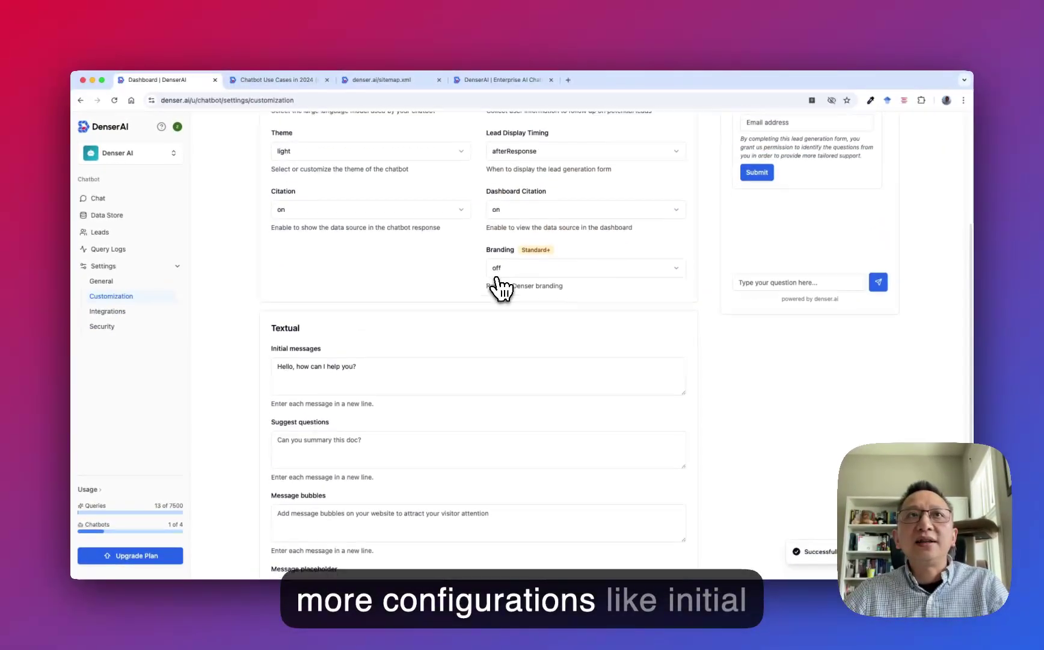
scroll(497, 286, "up", 2)
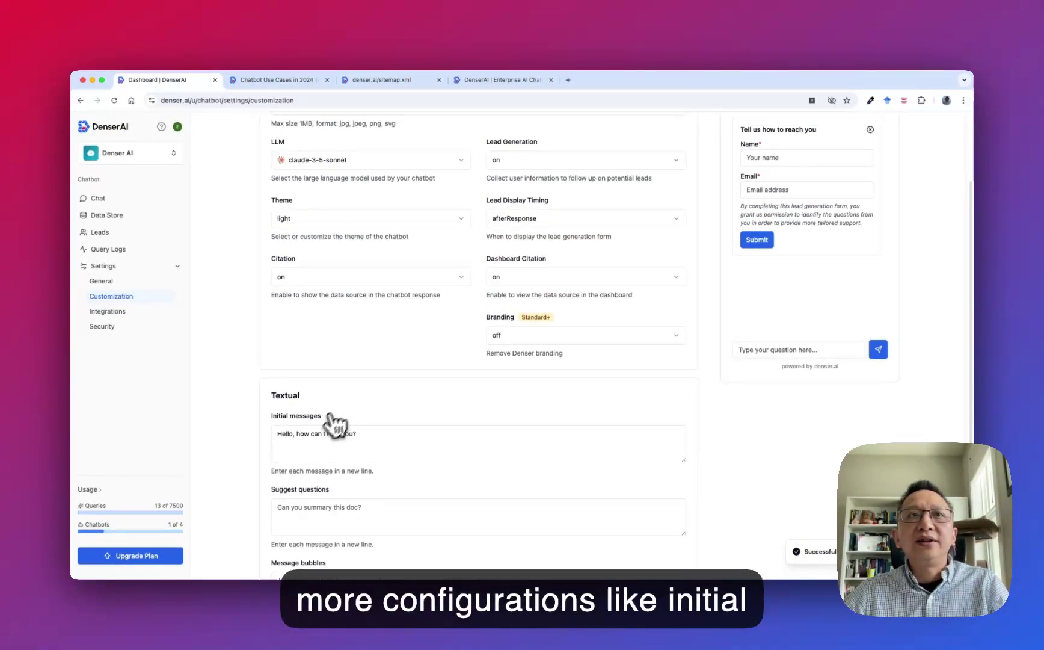
scroll(406, 455, "up", 3)
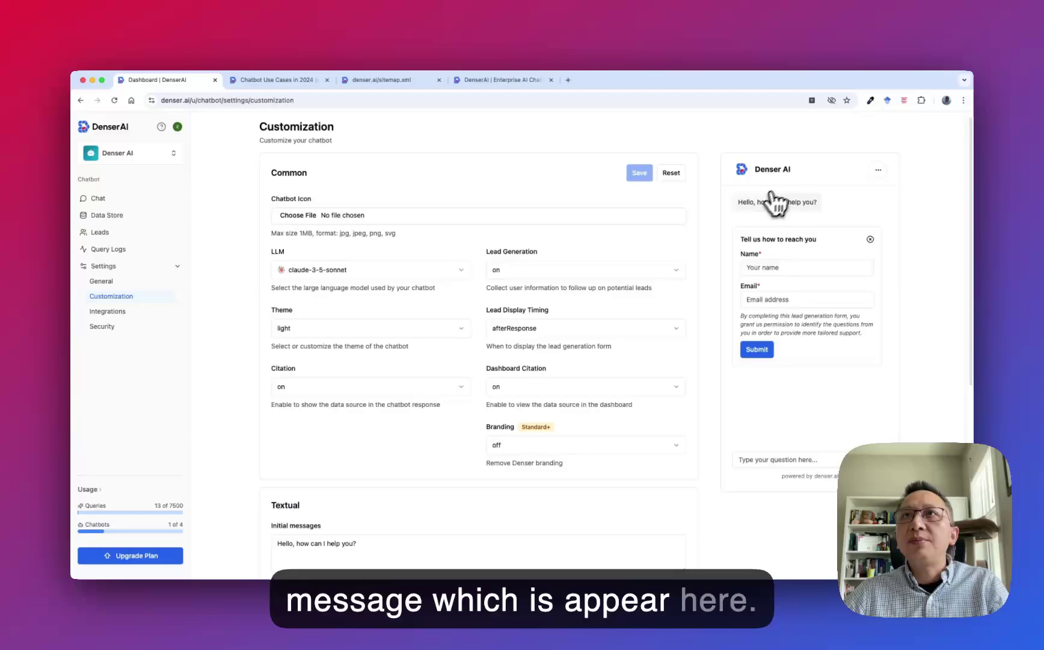
scroll(496, 443, "down", 1)
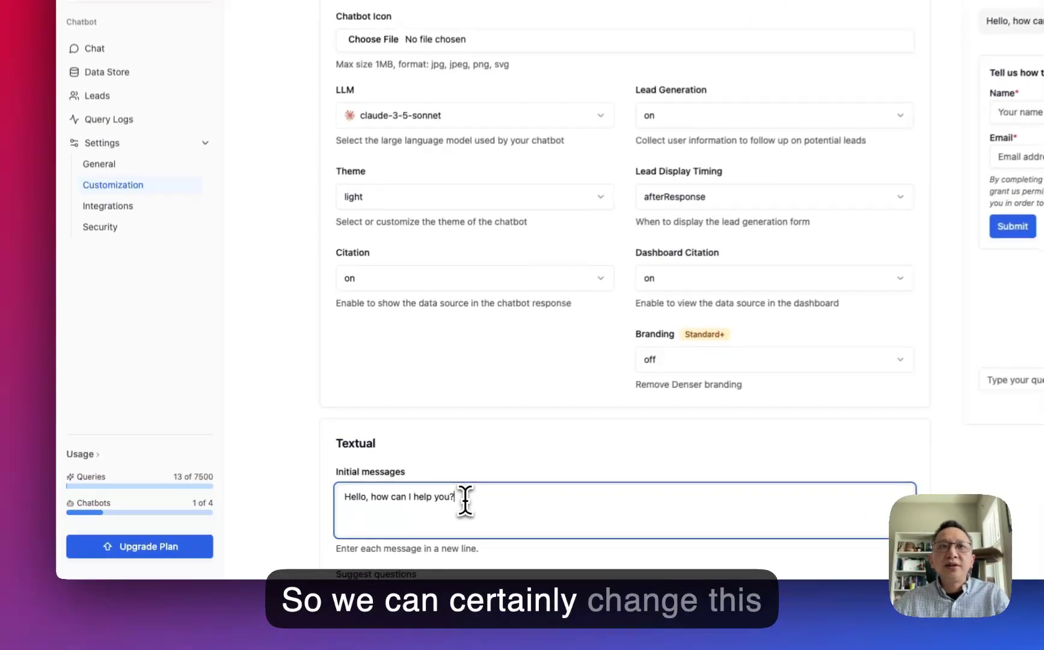
left_click_drag(361, 523, 265, 523)
type("Ask me anything relat")
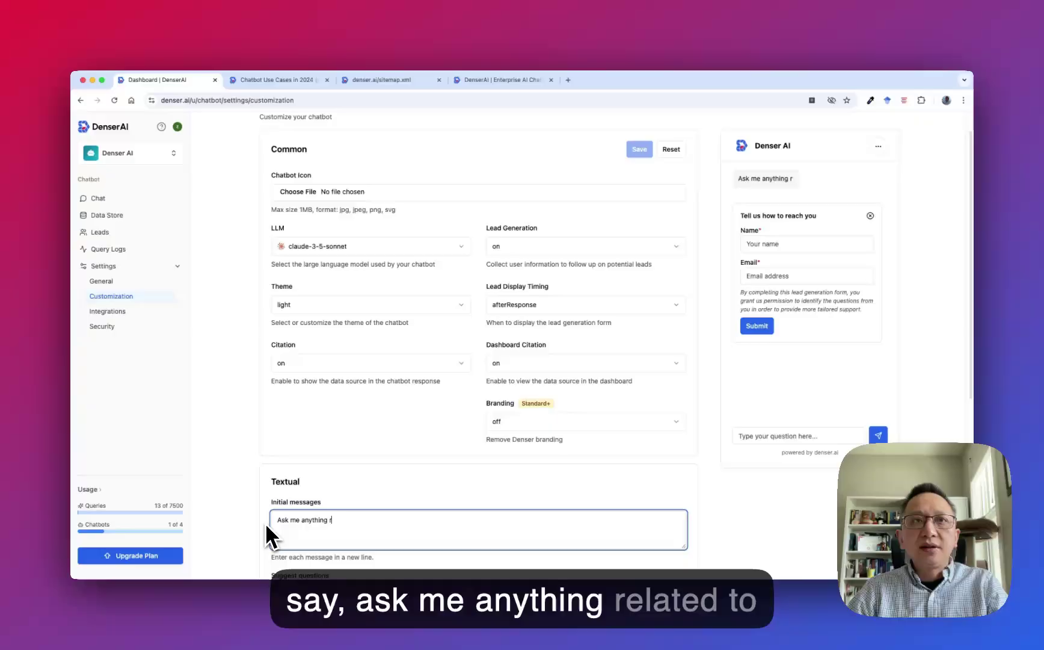
type("ed to Denser")
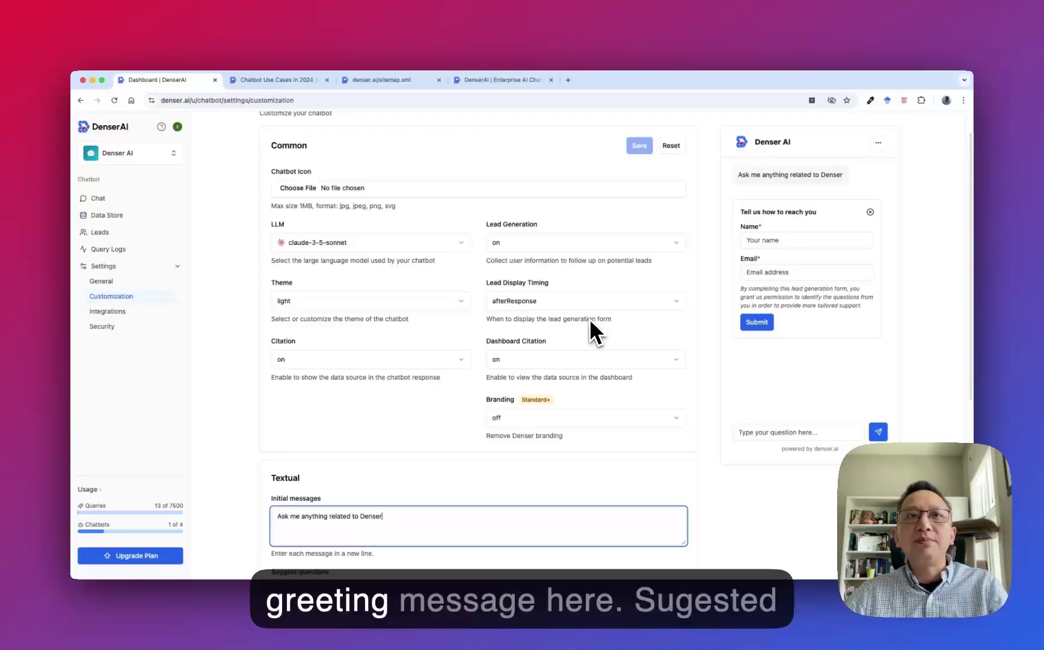
scroll(591, 319, "down", 3)
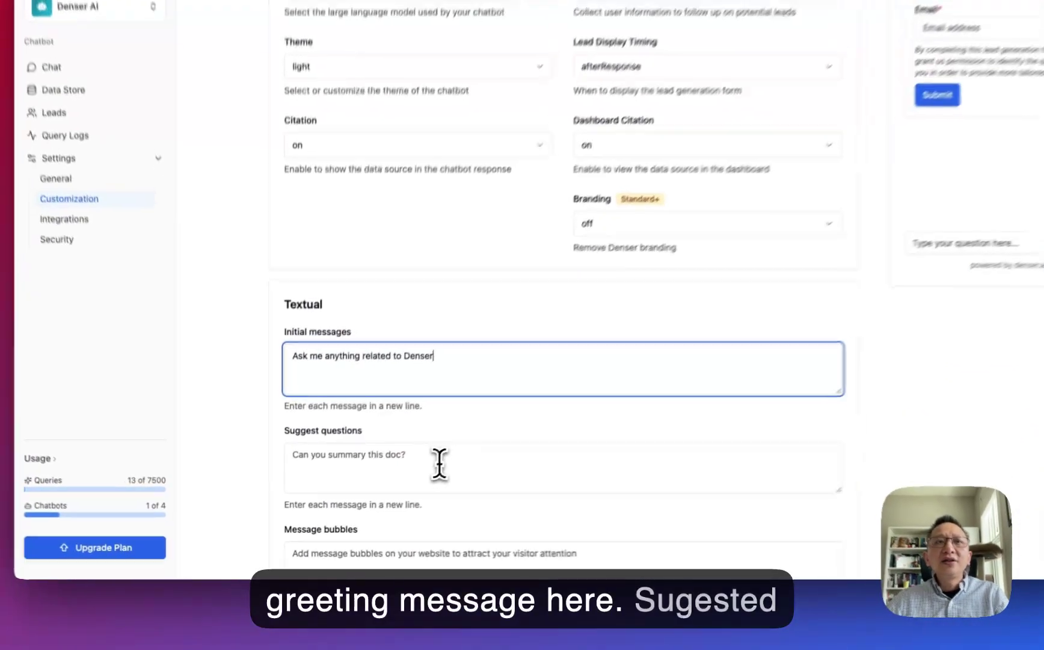
Step: Replace the suggested question with 'What are the pricing options for Denser AI?' and check the preview
left_click(385, 495)
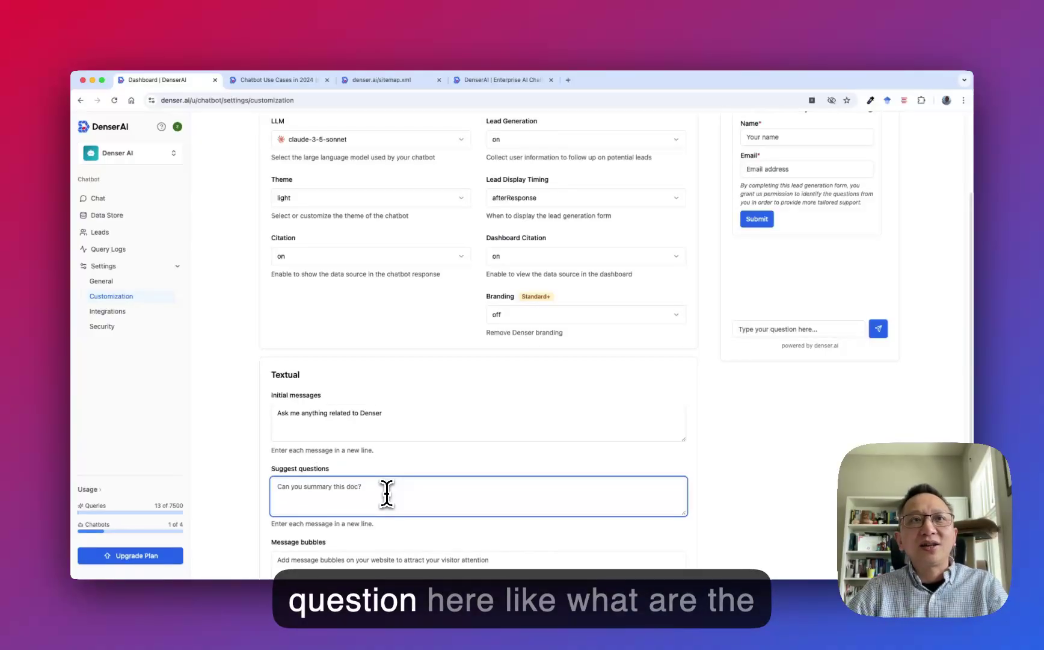
type("Wha")
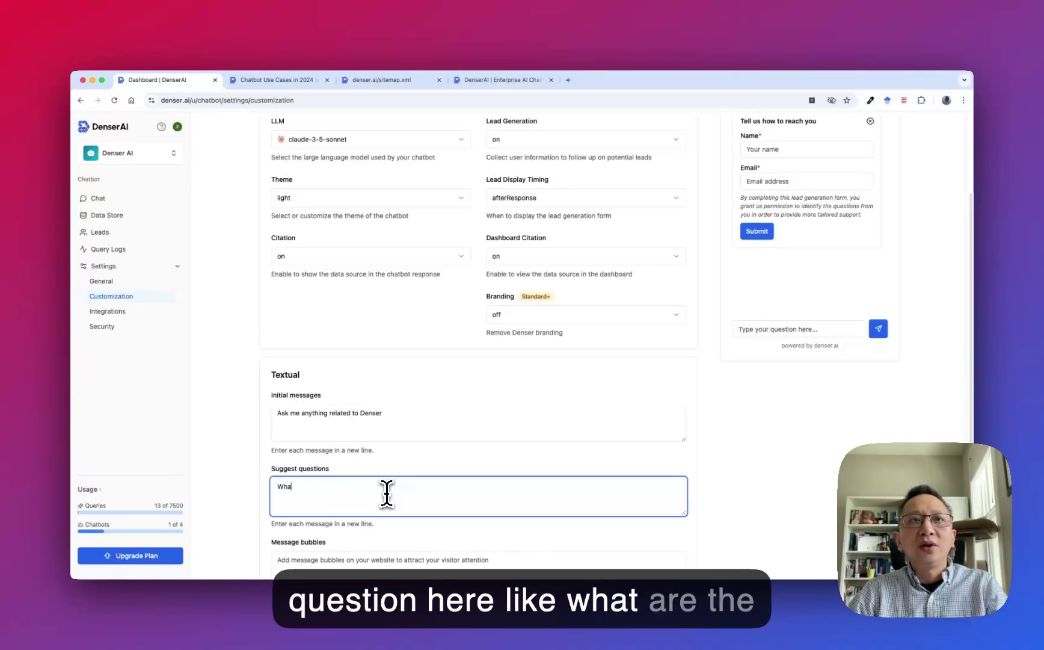
type("t are the pricing ")
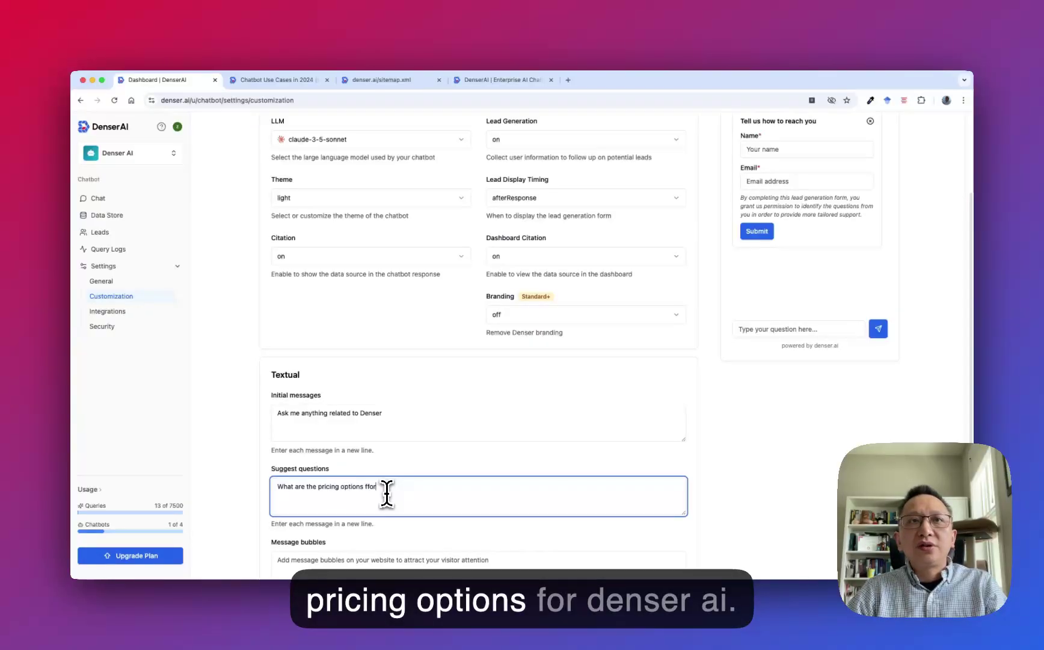
type("options for Denser AI?")
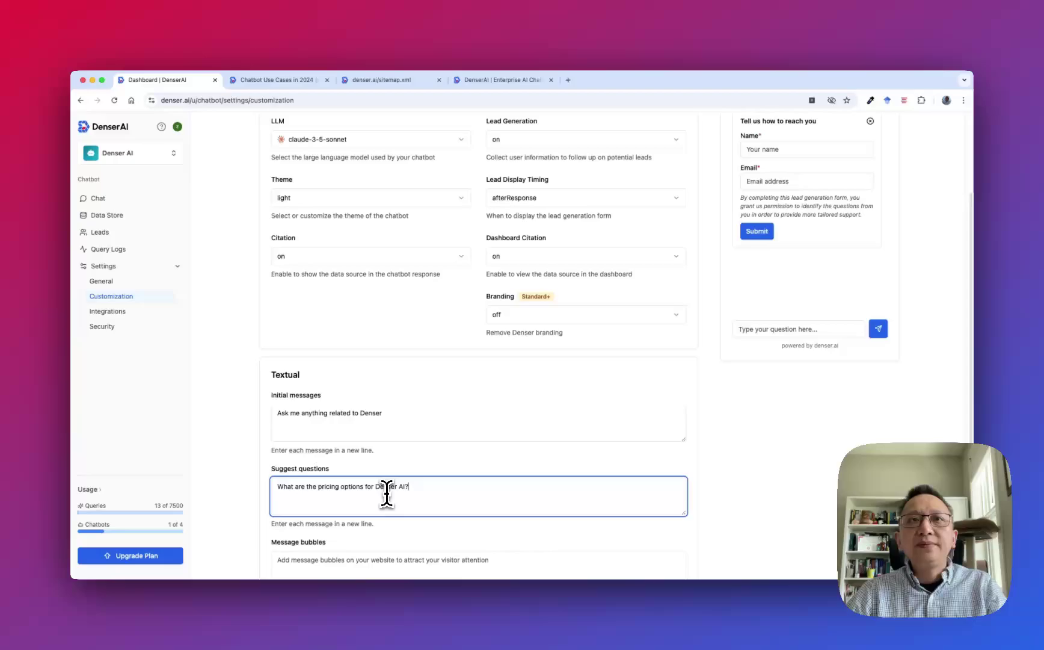
scroll(421, 502, "up", 3)
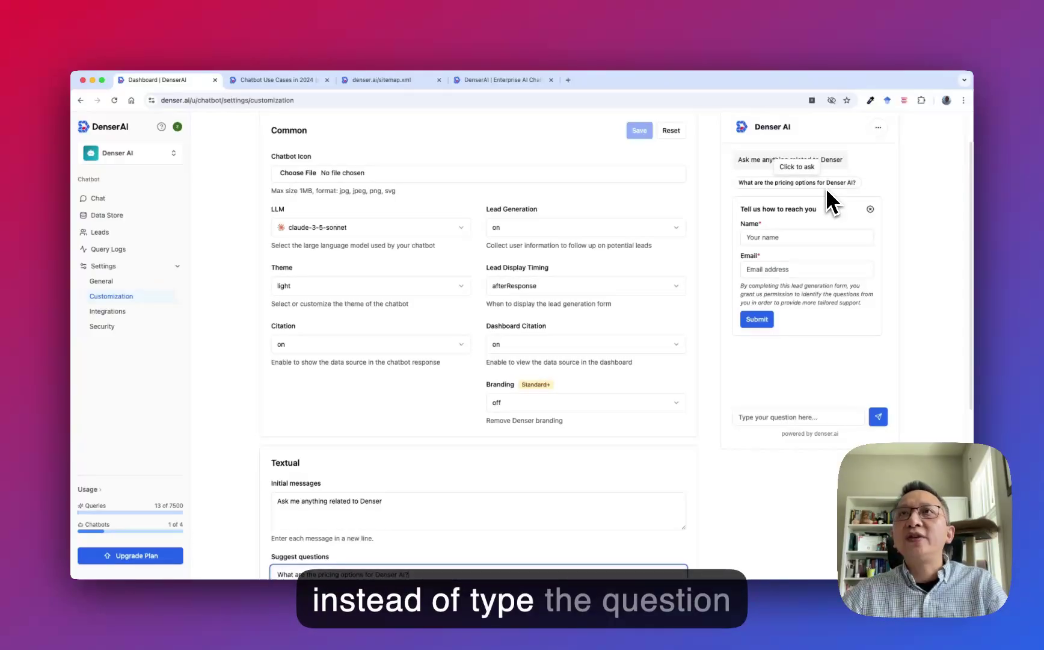
scroll(532, 388, "down", 5)
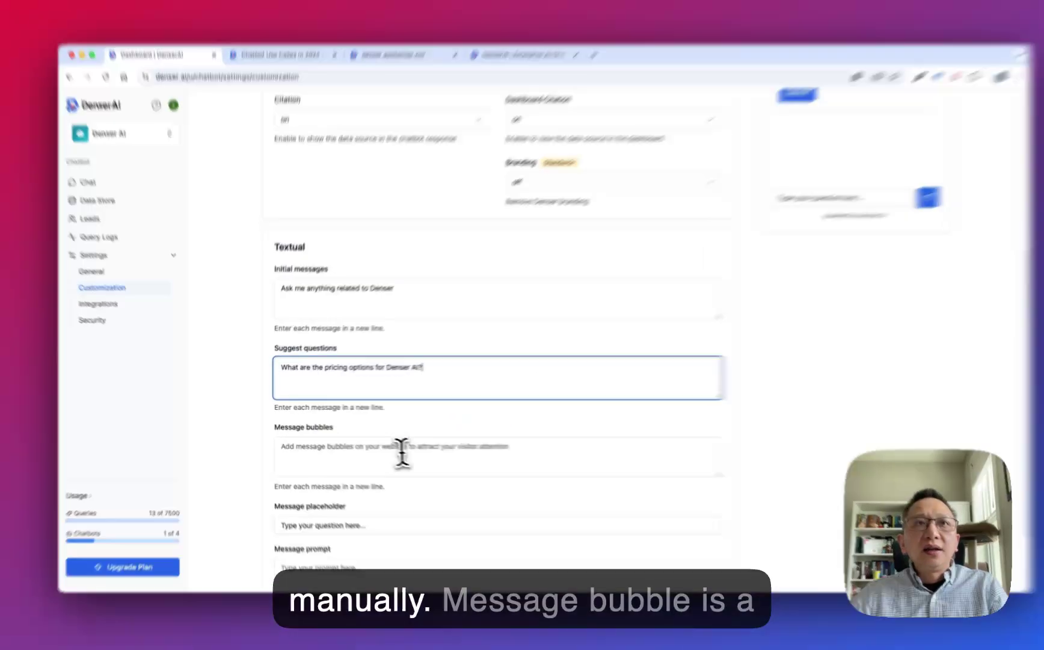
left_click(402, 451)
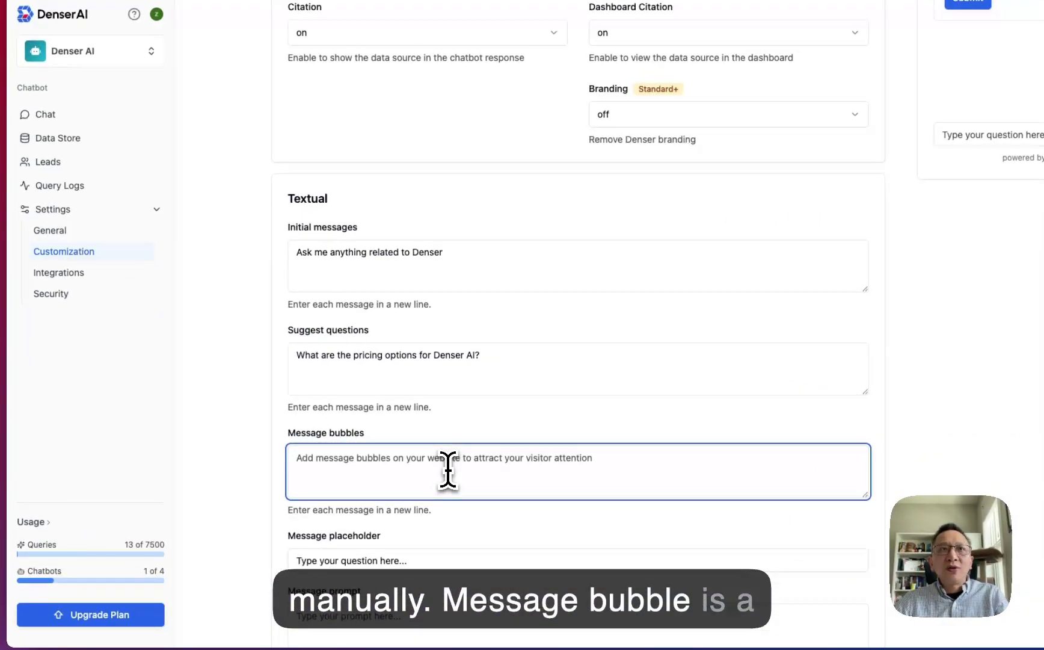
left_click(310, 91)
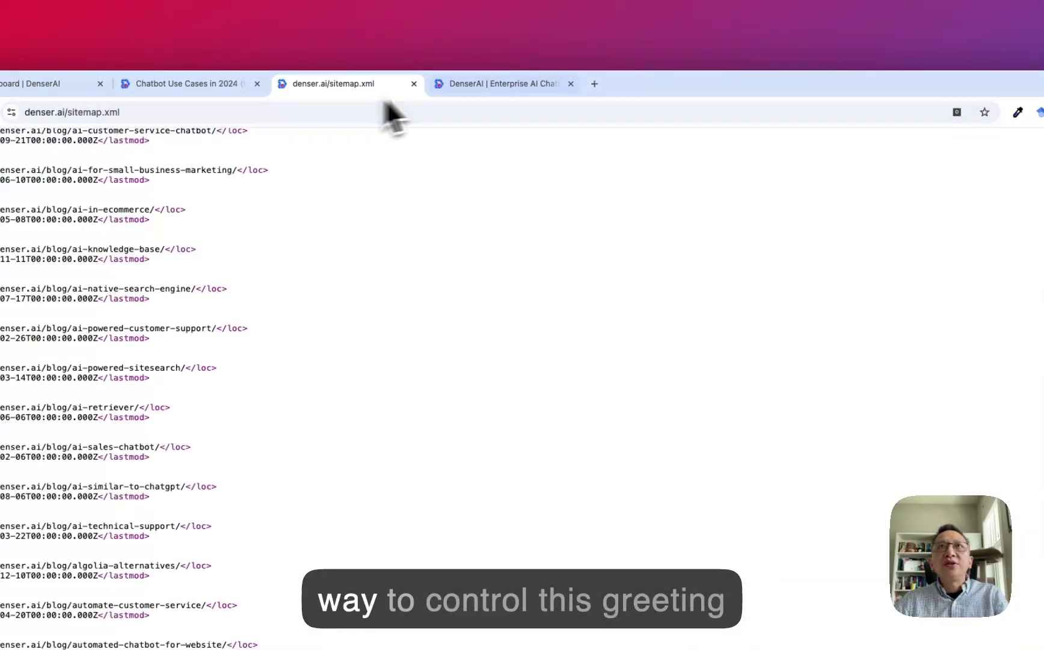
left_click(451, 87)
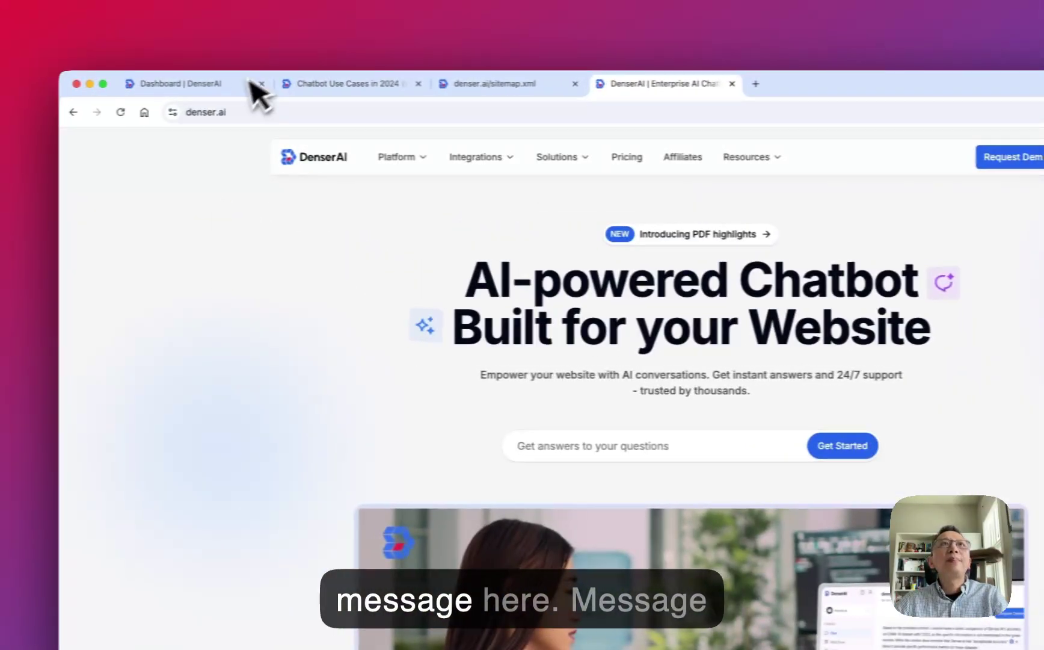
left_click(250, 82)
scroll(463, 424, "down", 4)
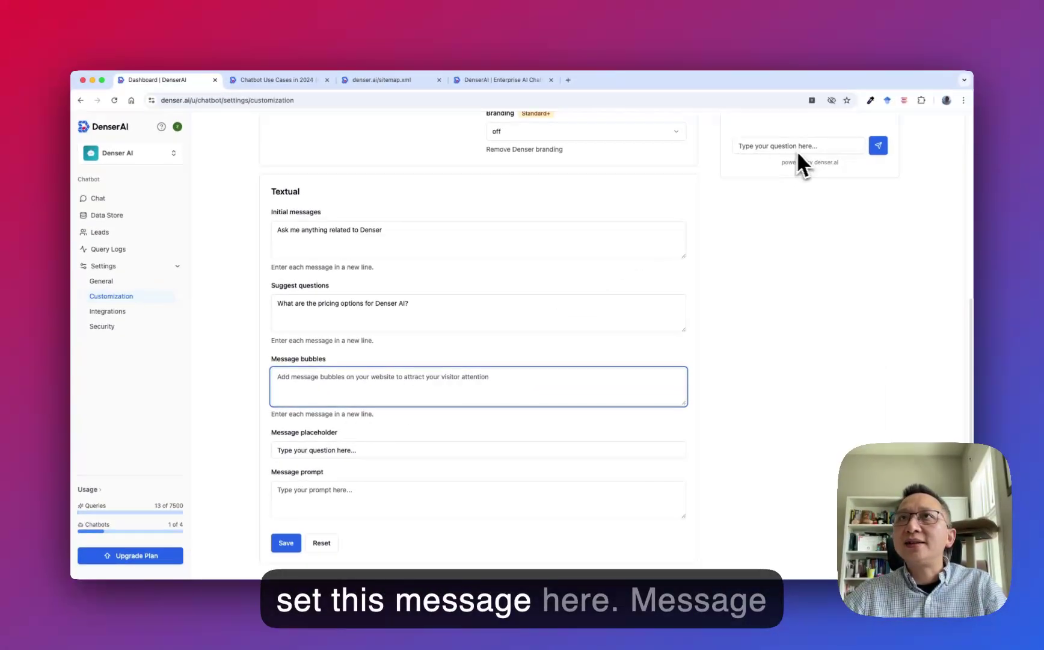
left_click(337, 497)
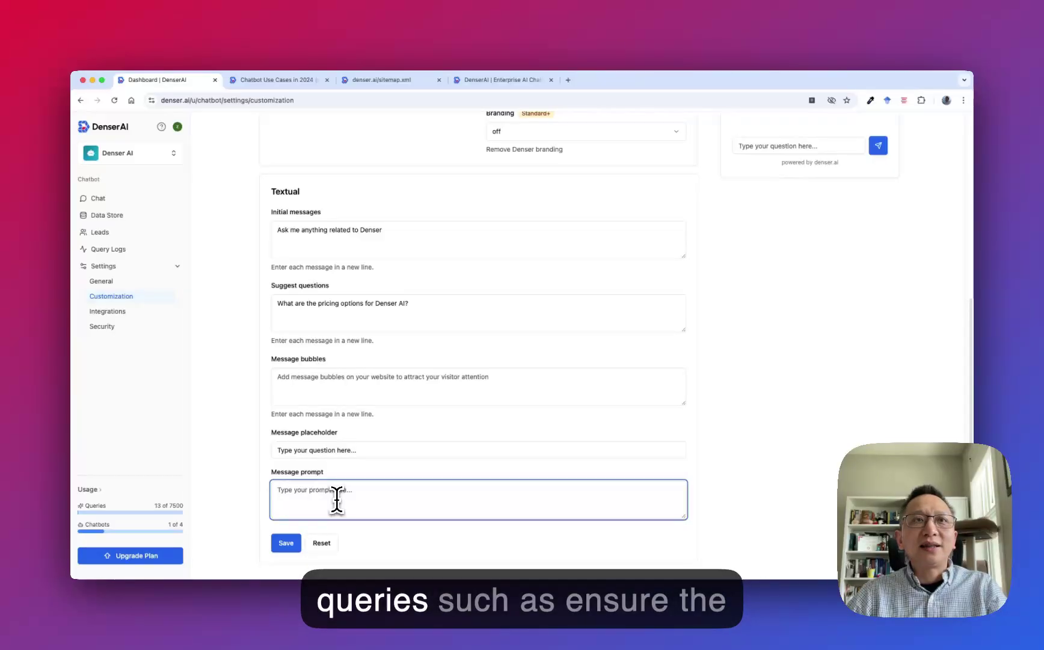
Step: Finish entering 'Ensure the response is concise.' as the message prompt and save the customization
type("re the response is concise.")
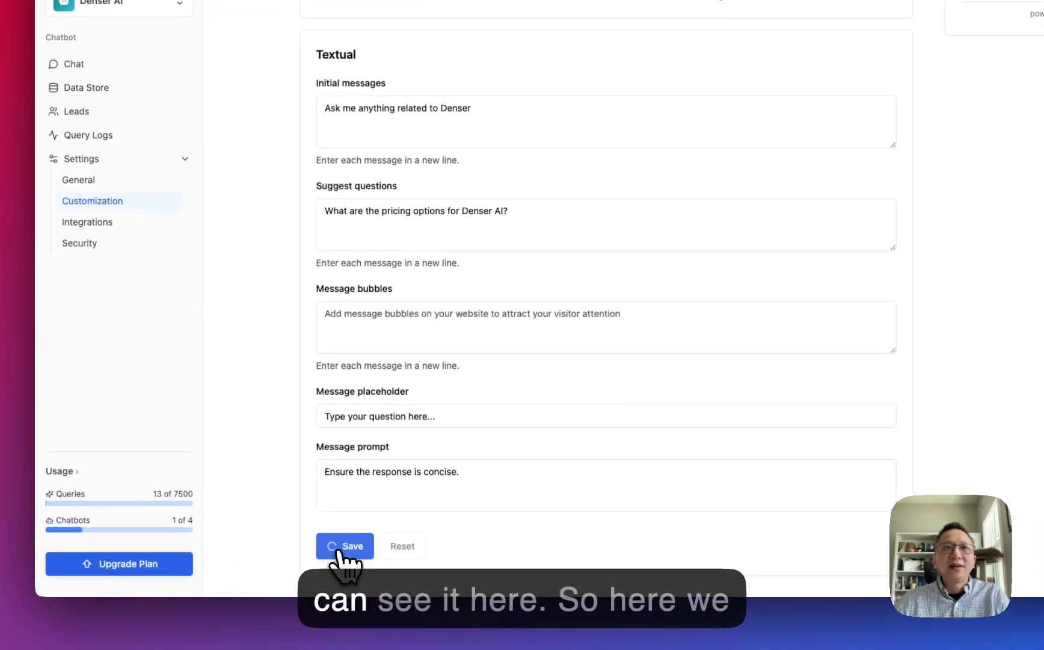
scroll(403, 498, "up", 5)
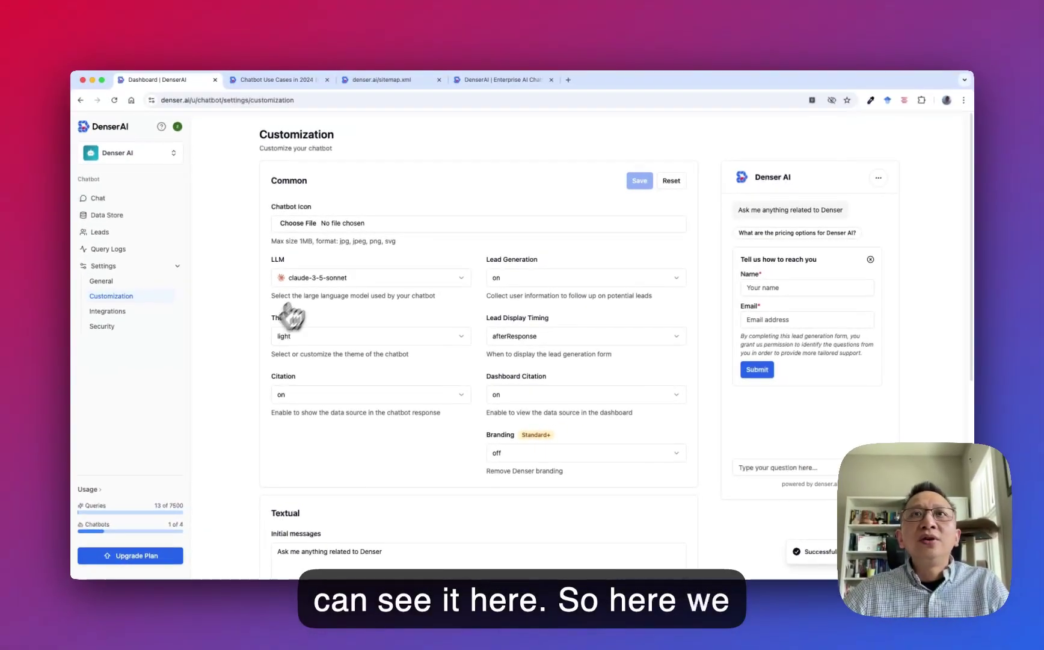
scroll(301, 307, "down", 1)
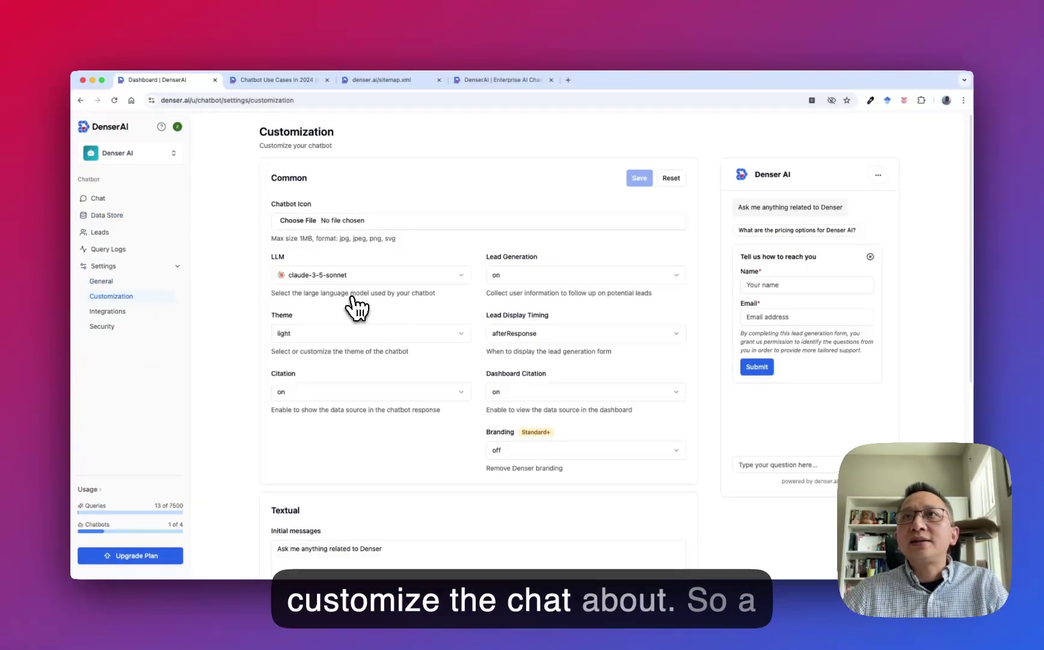
scroll(357, 308, "down", 10)
scroll(357, 308, "up", 8)
scroll(357, 308, "up", 2)
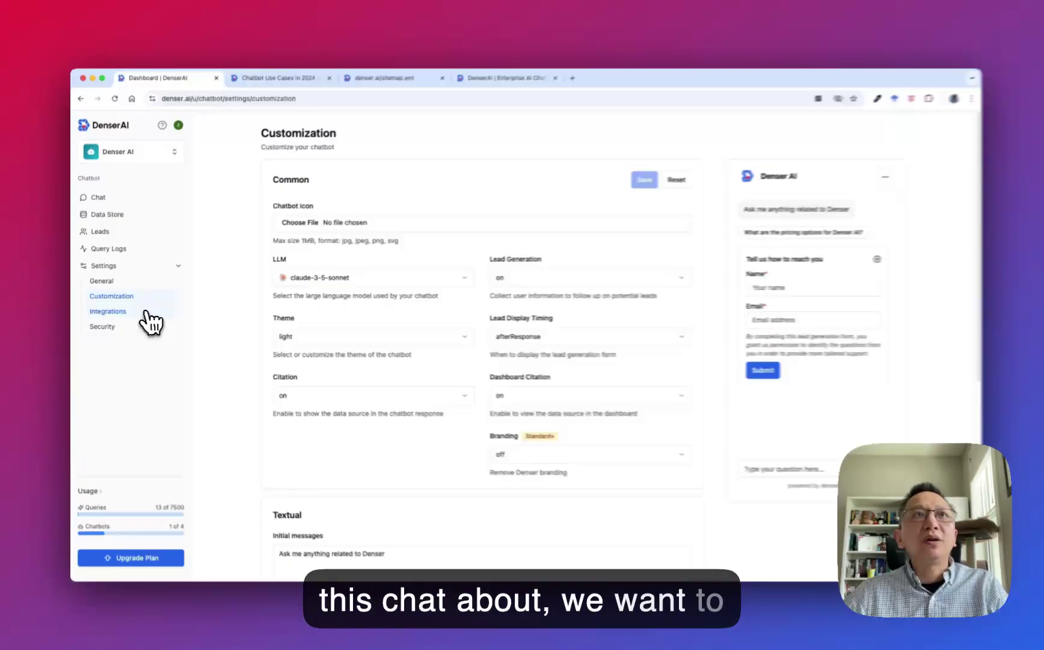
Step: Bring up the website embed code from Integrations and check the live chat widget on the Denser AI homepage
left_click(146, 313)
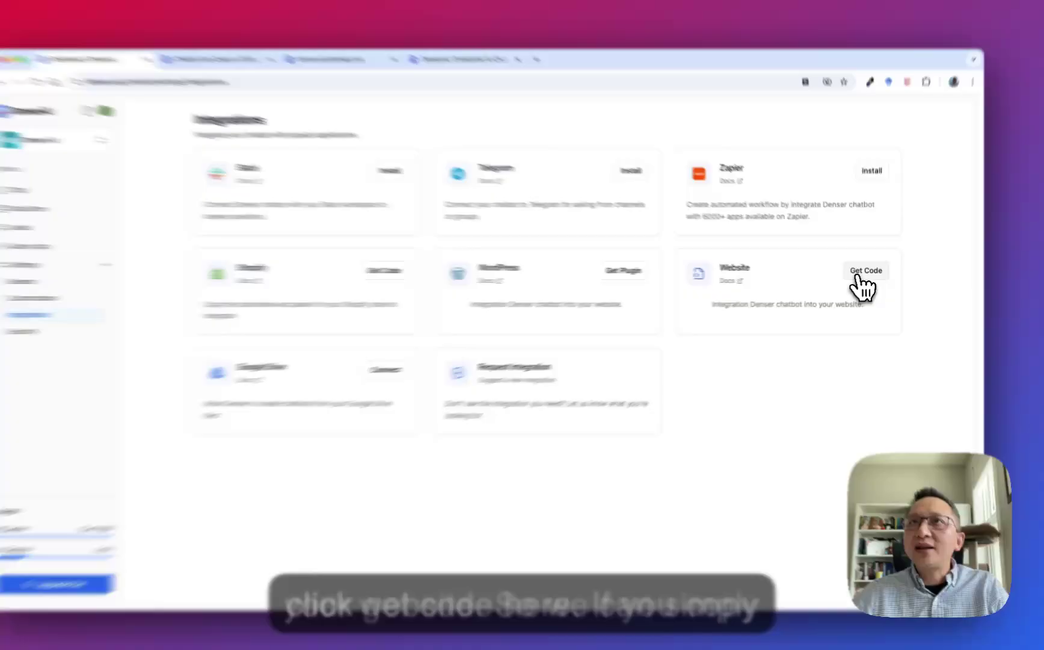
left_click(862, 276)
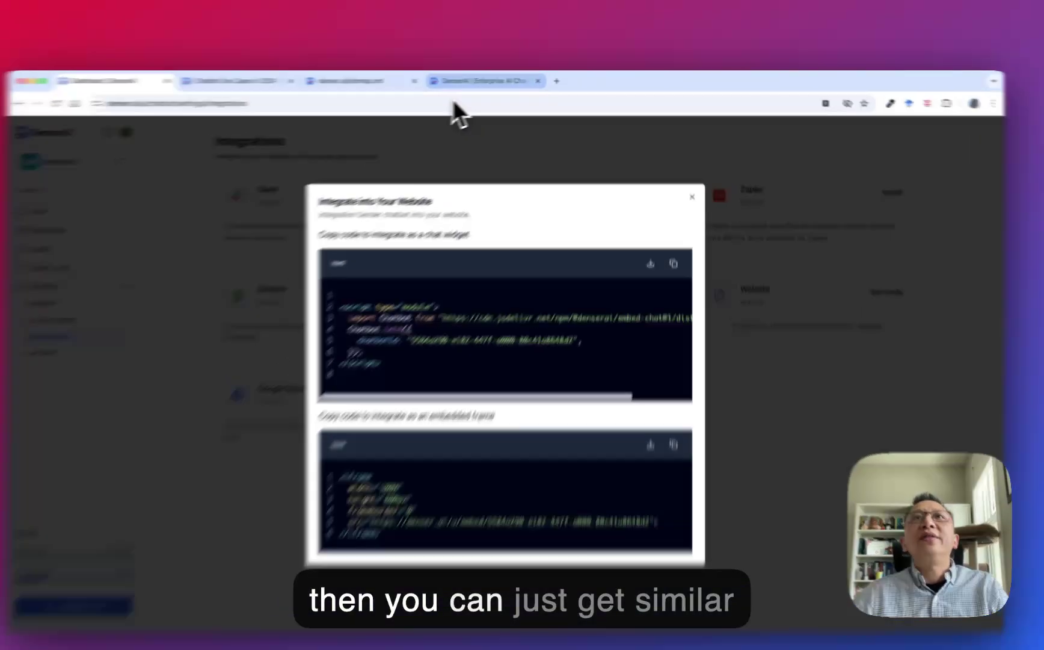
left_click(481, 79)
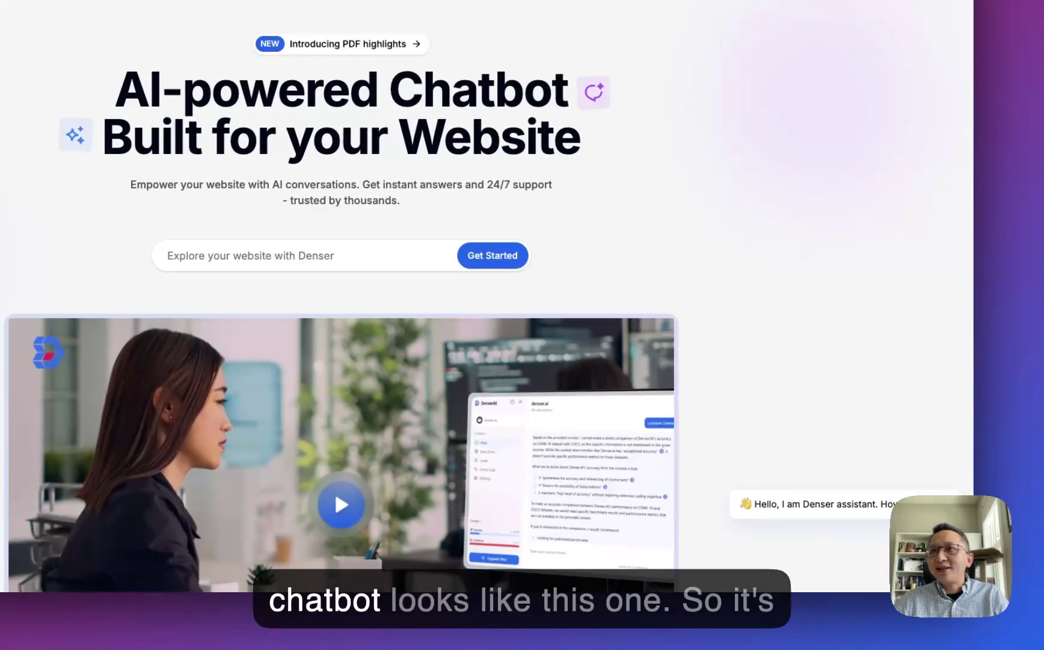
left_click(819, 534)
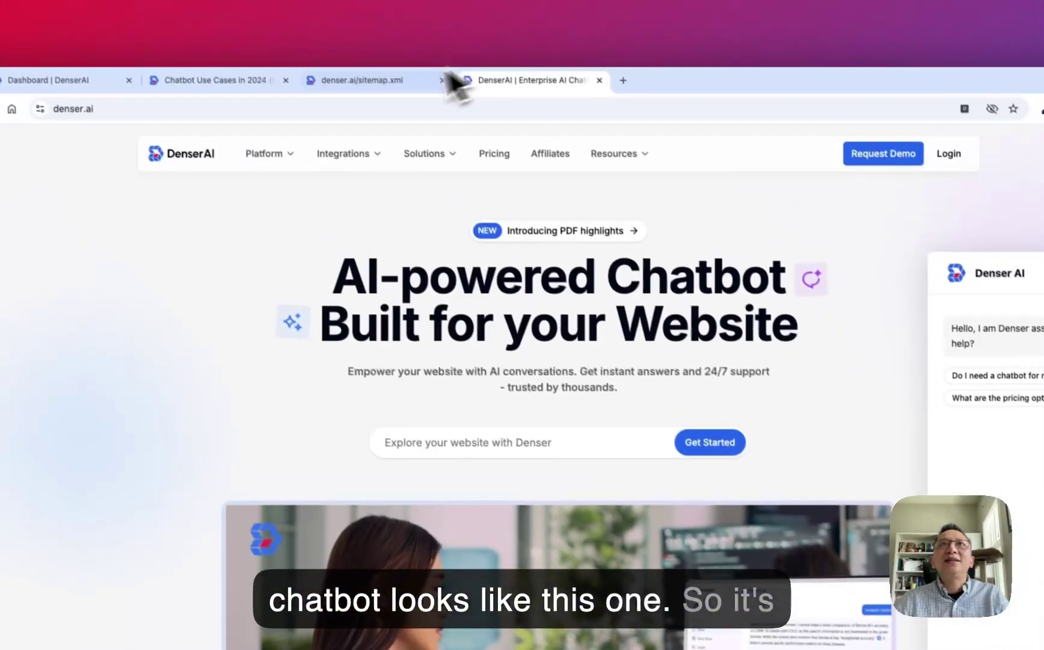
left_click(171, 1)
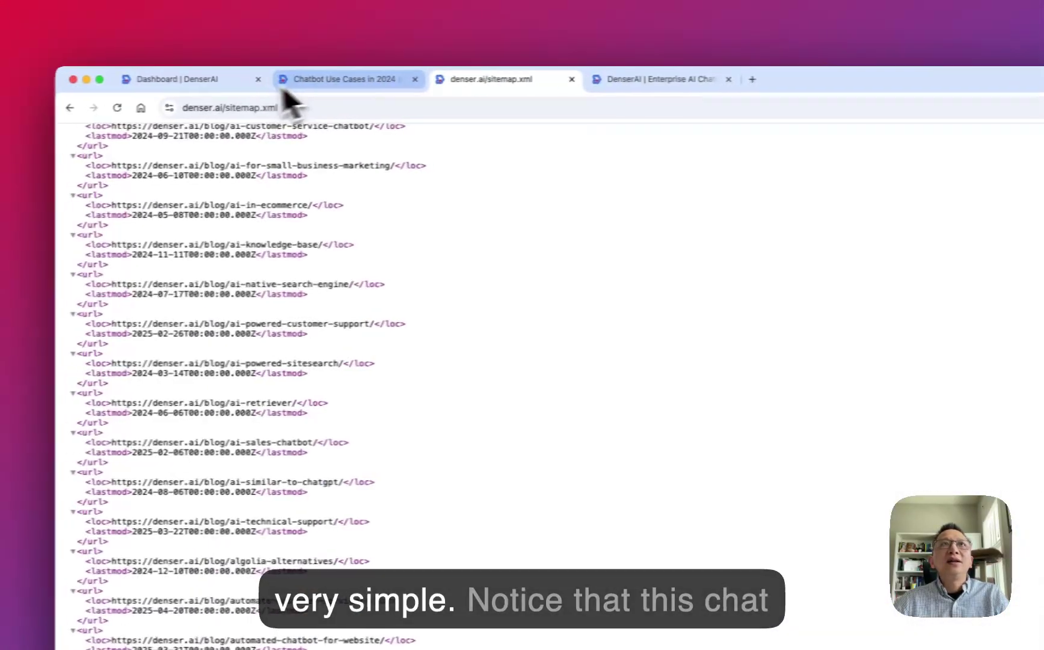
left_click(96, 83)
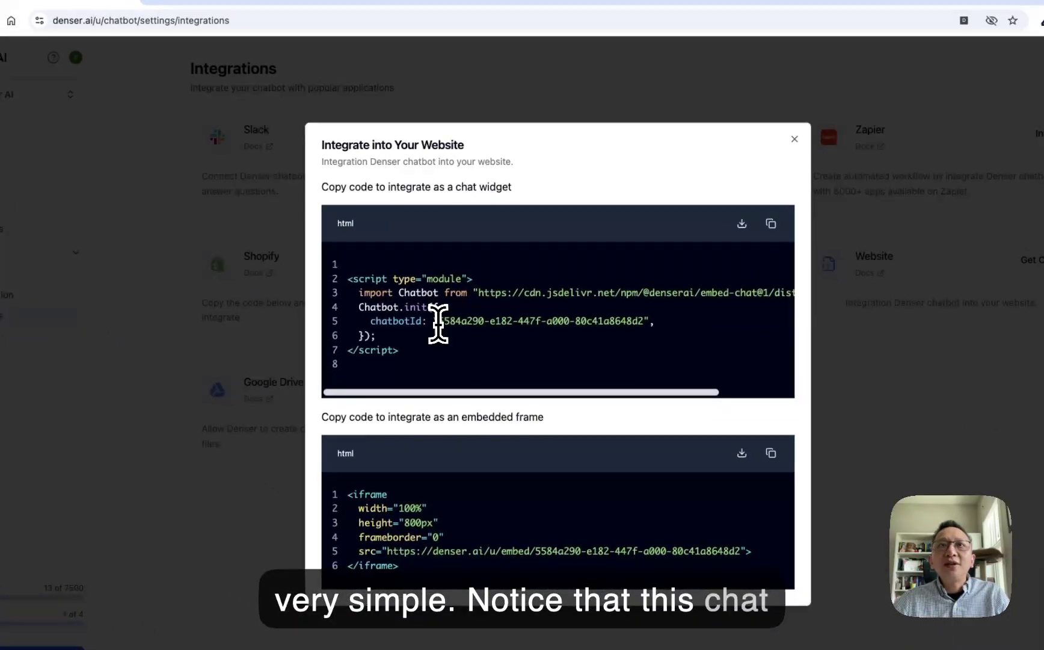
Step: Inspect the chatbot ID and the iframe snippet in the embed code, then close the dialog
left_click_drag(579, 408, 766, 409)
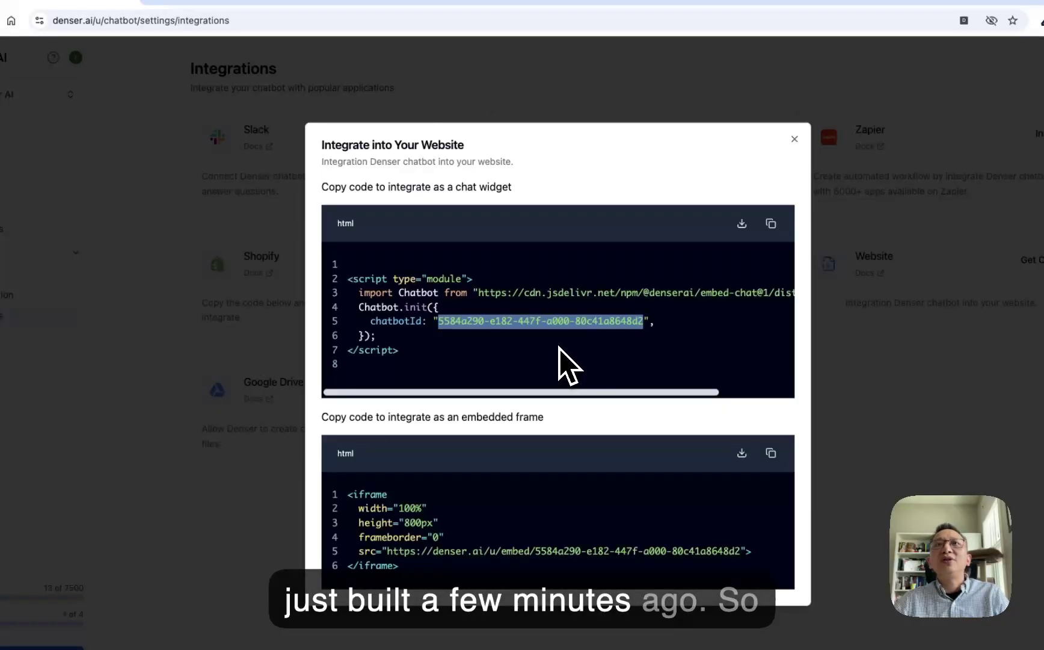
left_click(486, 347)
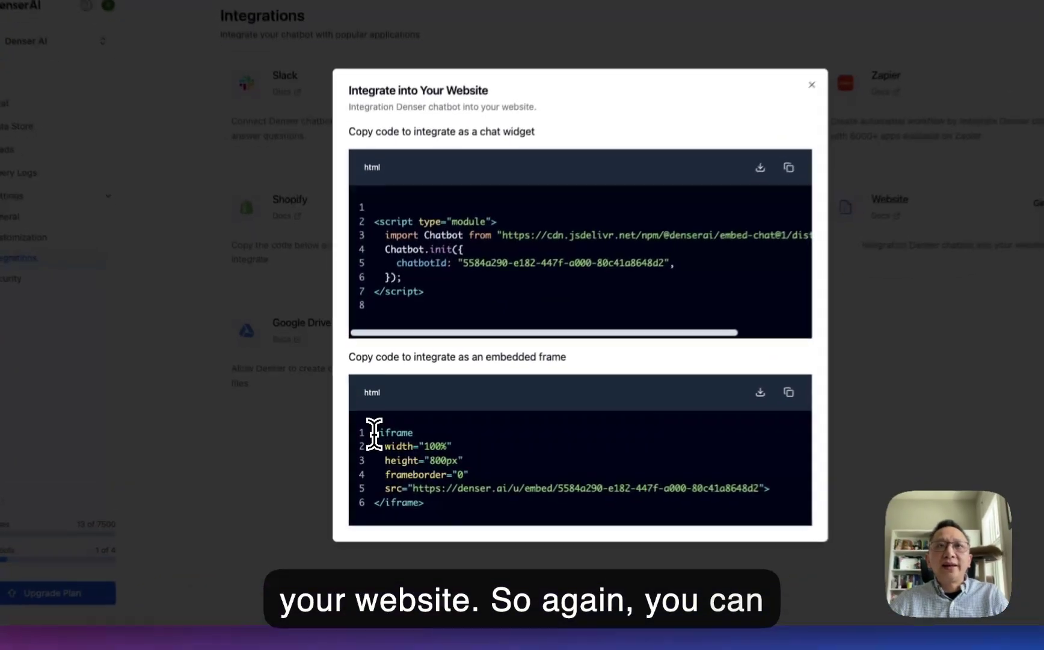
left_click_drag(368, 438, 453, 512)
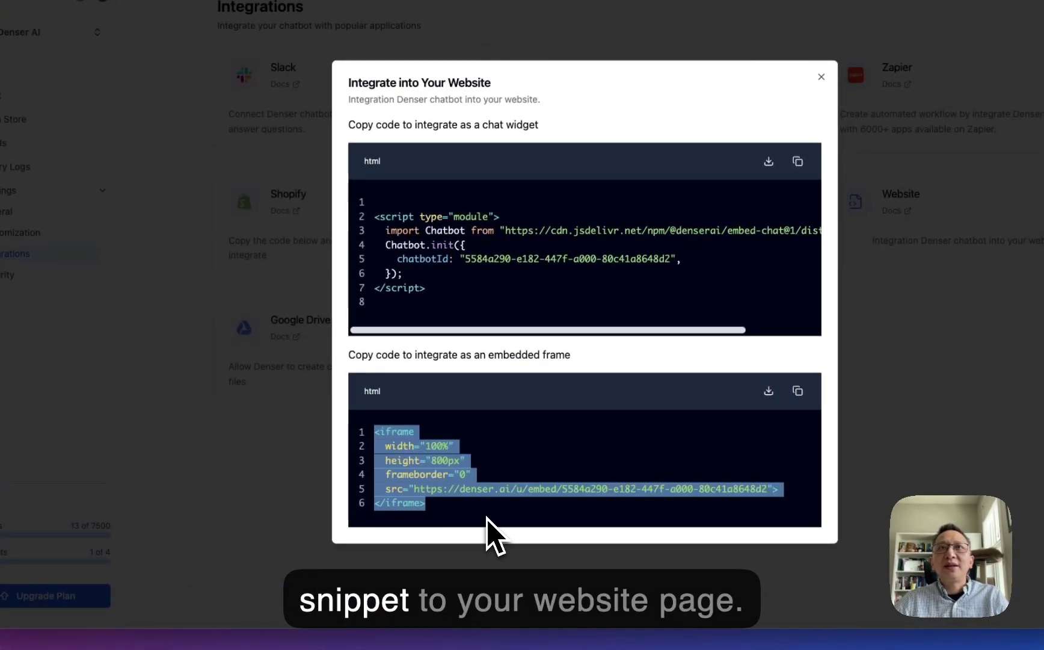
left_click(271, 498)
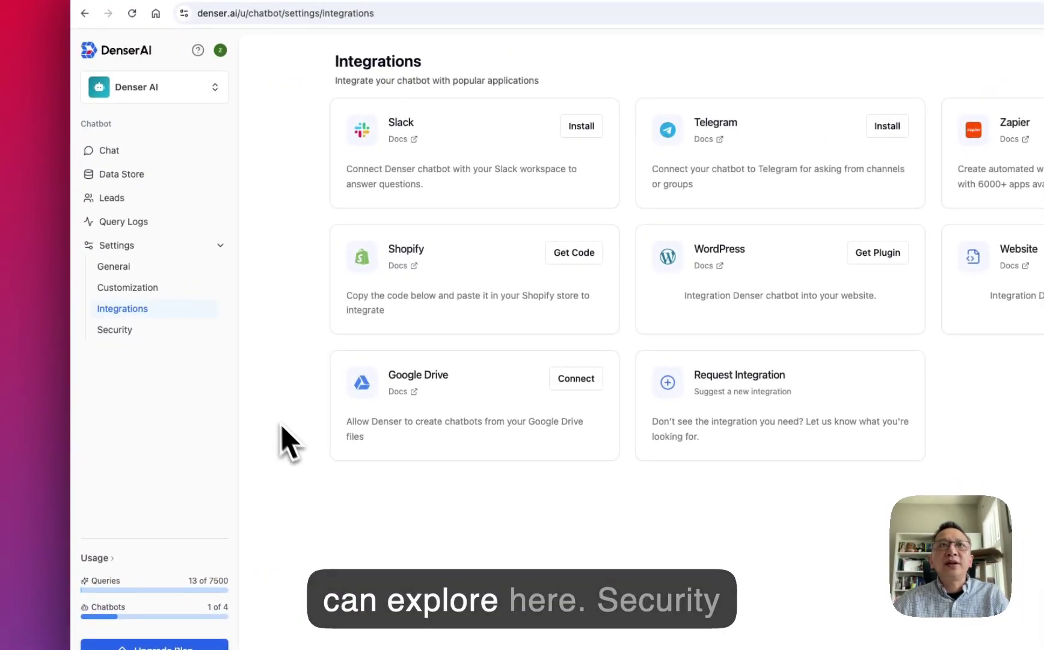
Step: Set the chatbot's Security access control to Public and save it
left_click(133, 338)
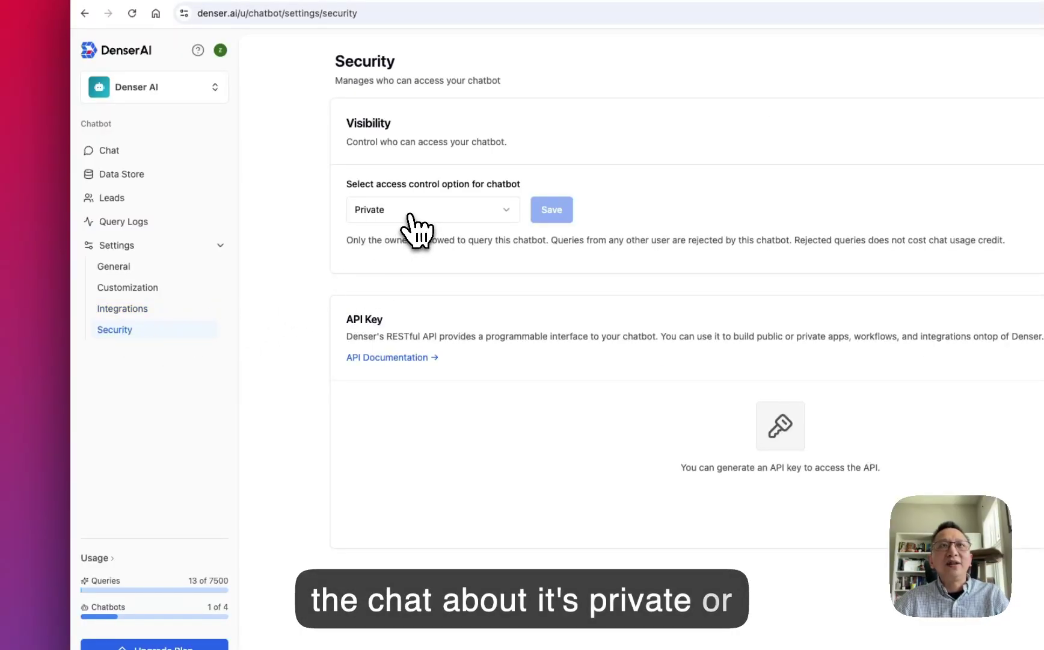
left_click(410, 214)
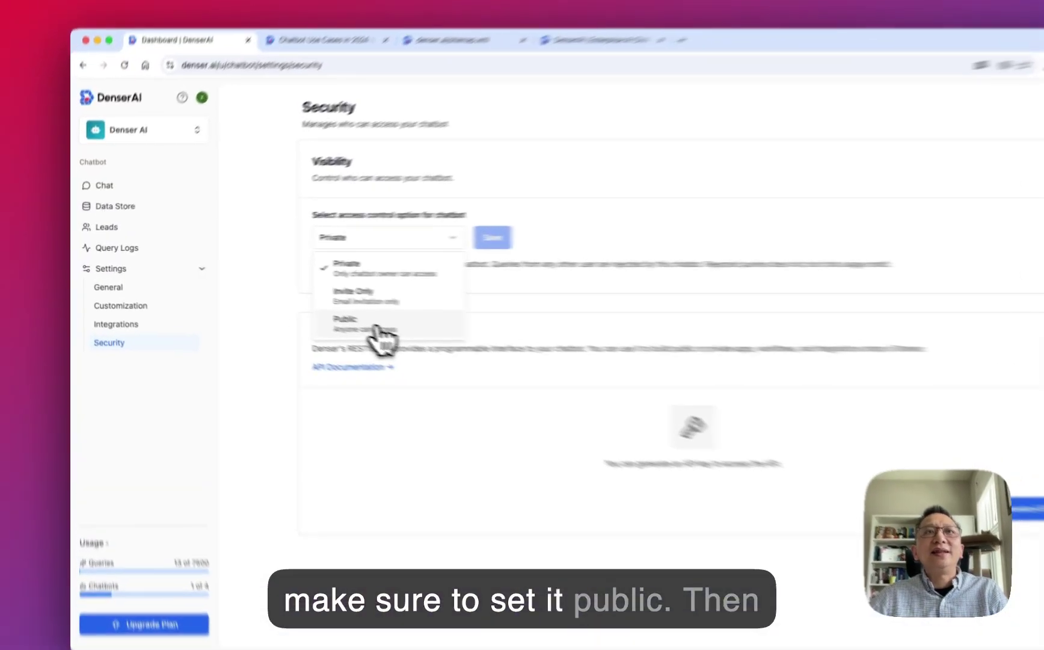
left_click(322, 313)
left_click(406, 241)
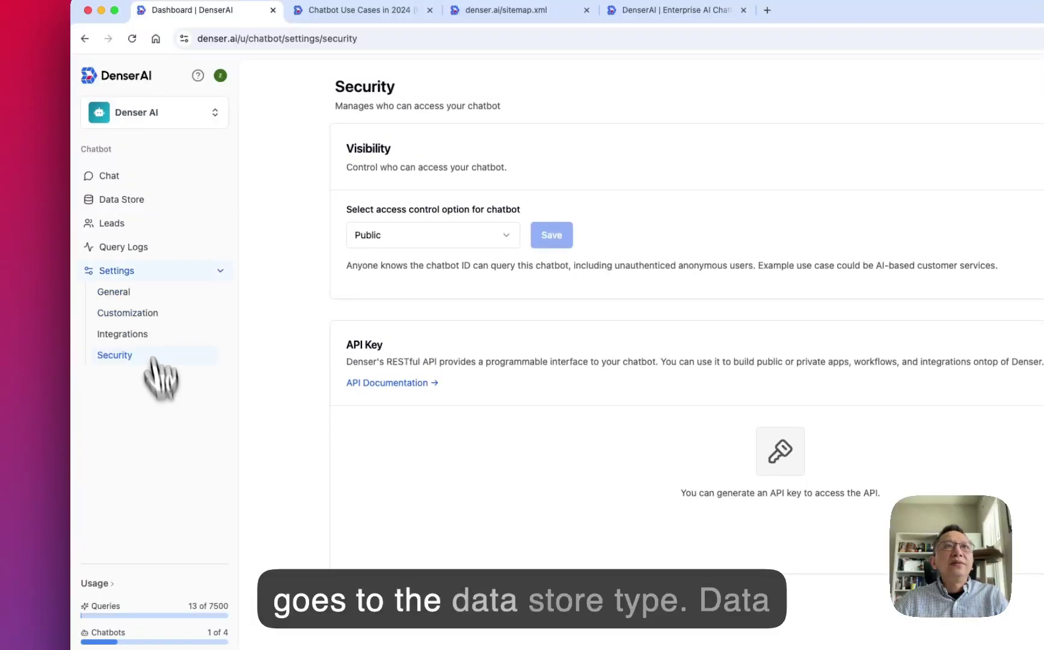
left_click(124, 202)
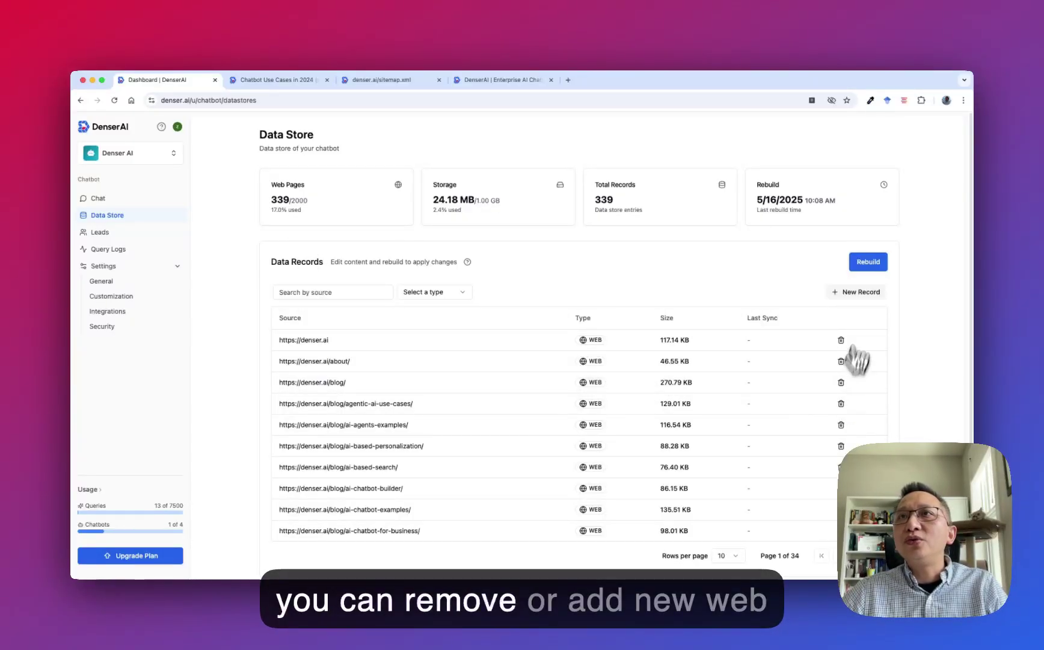
left_click(863, 293)
left_click(857, 314)
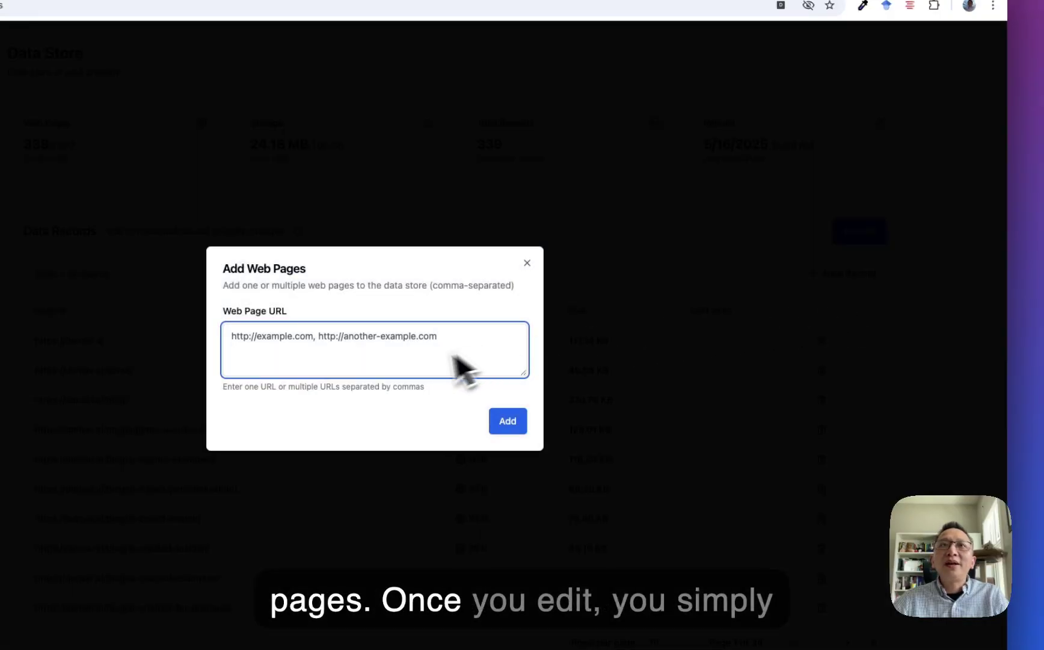
left_click(527, 263)
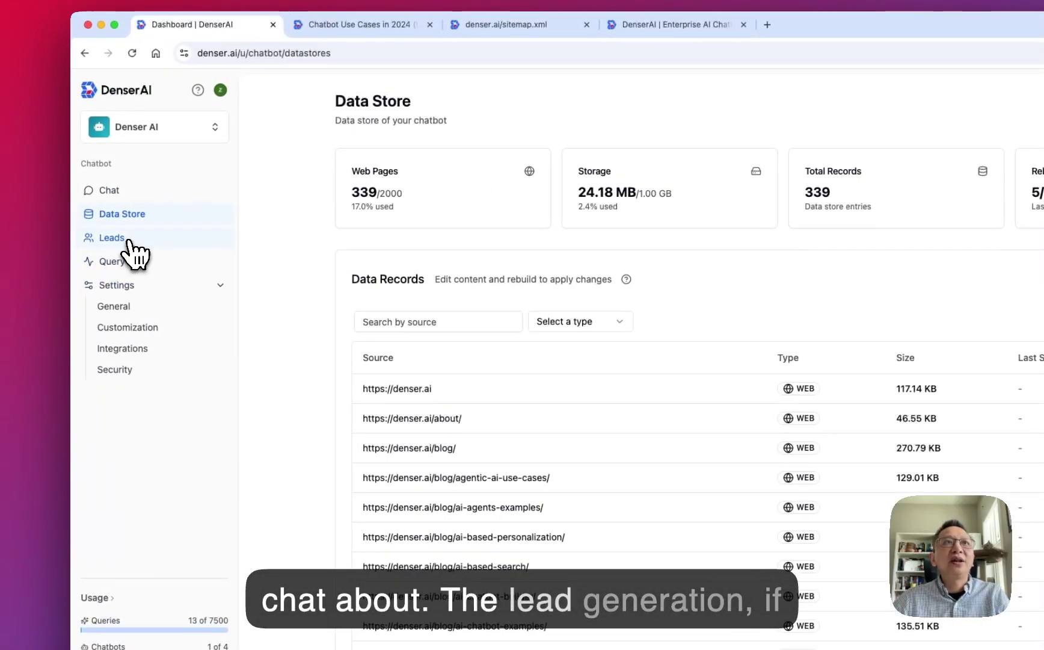
Step: Add a Phone field with a description to the lead form and save it
left_click(111, 237)
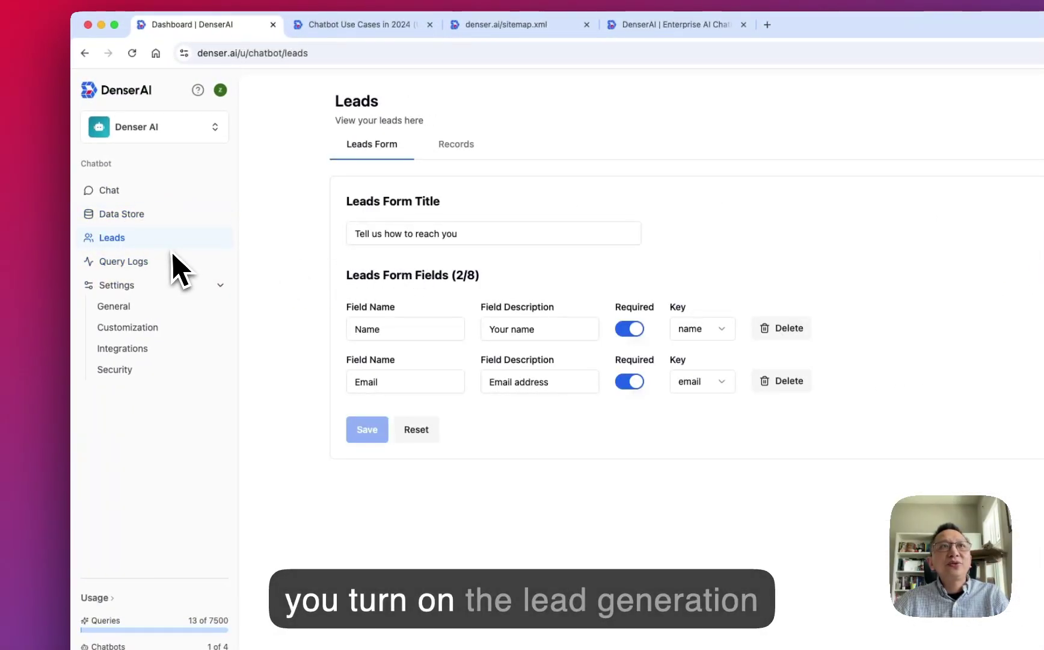
left_click(151, 328)
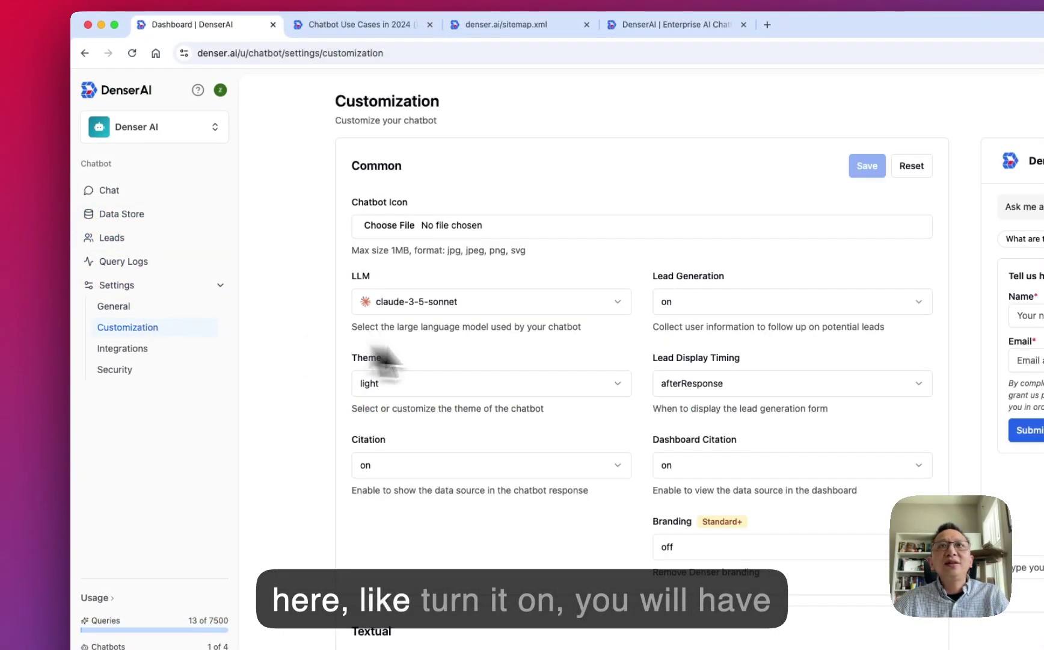
left_click(62, 243)
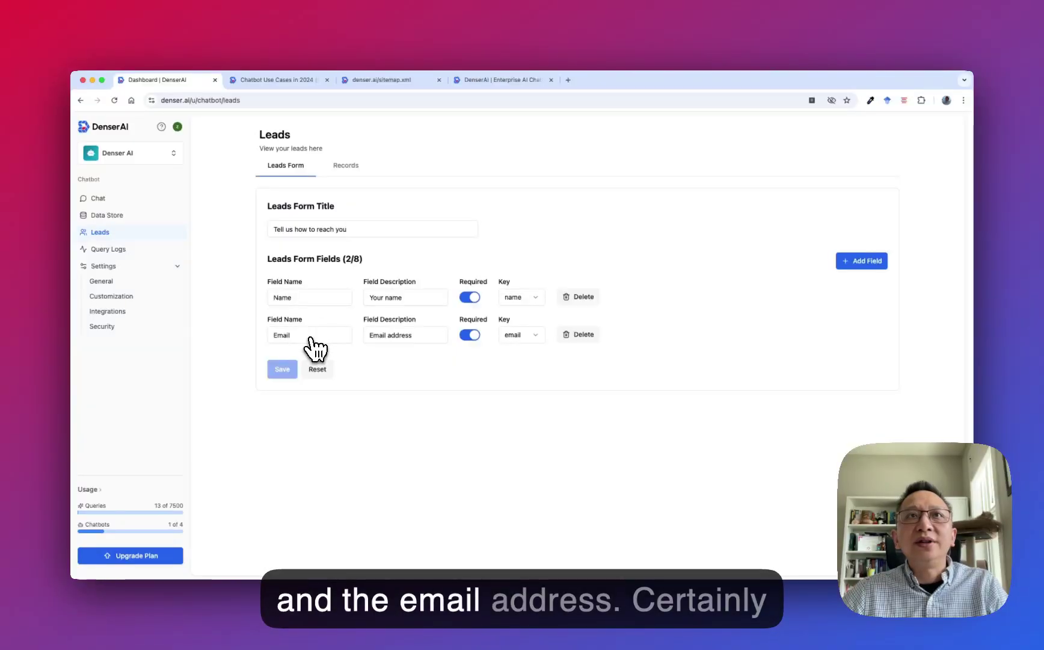
left_click(855, 263)
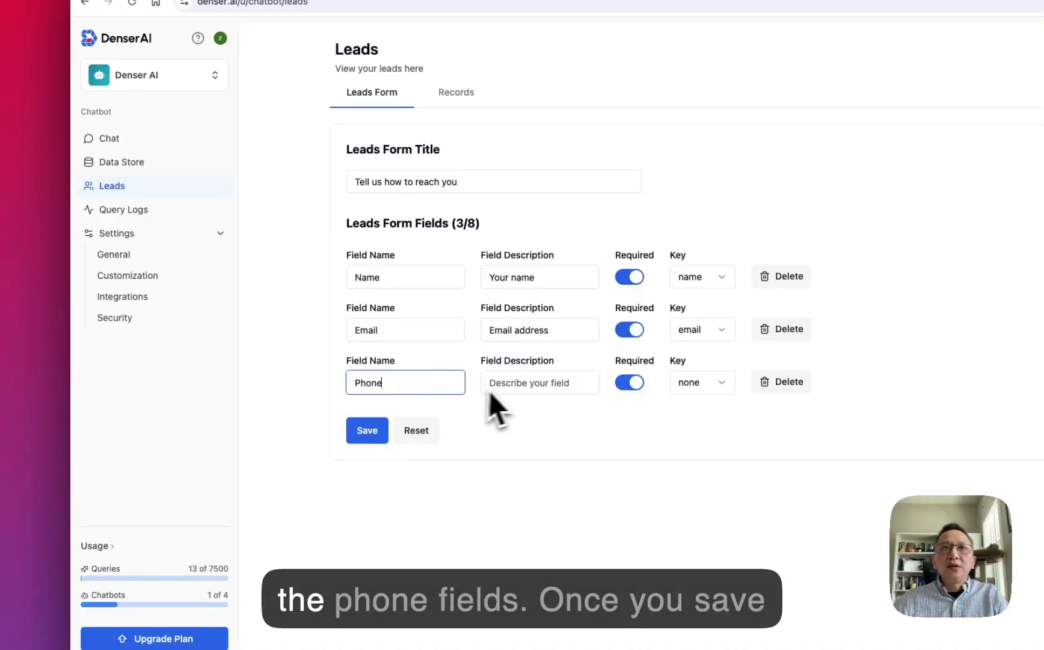
left_click(509, 385)
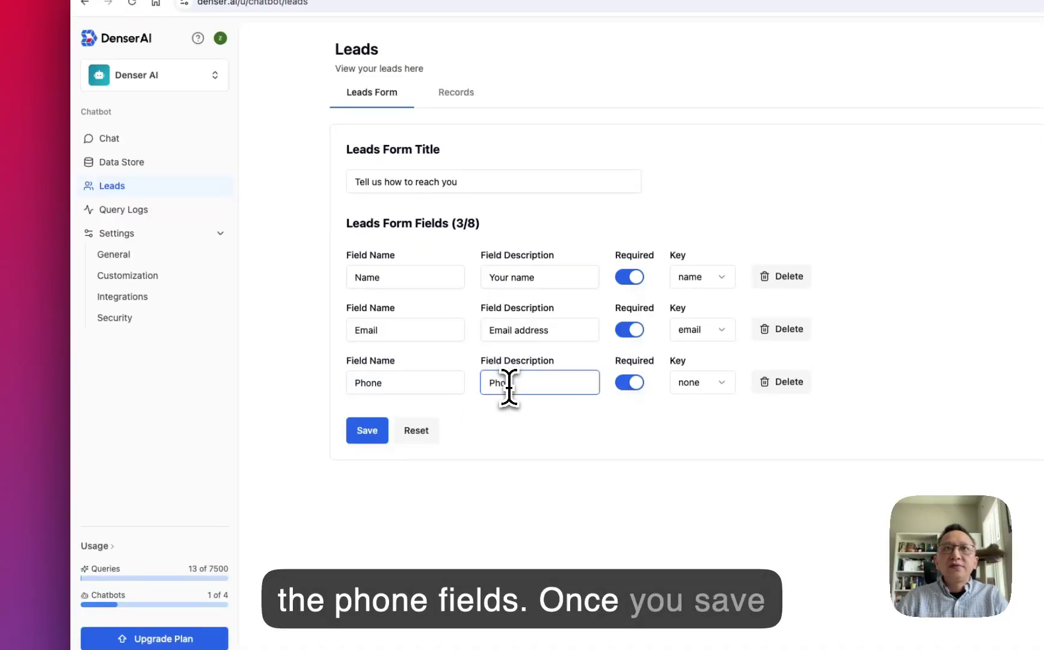
left_click(365, 435)
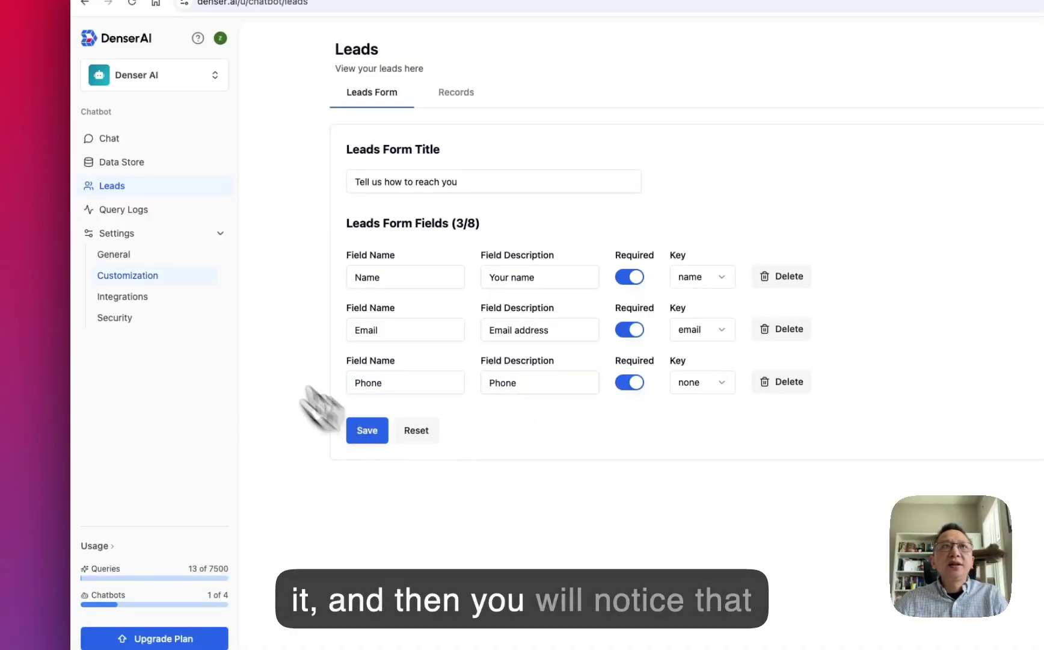
Step: Confirm the preview asks for Phone, then view the still-empty lead records
left_click(136, 275)
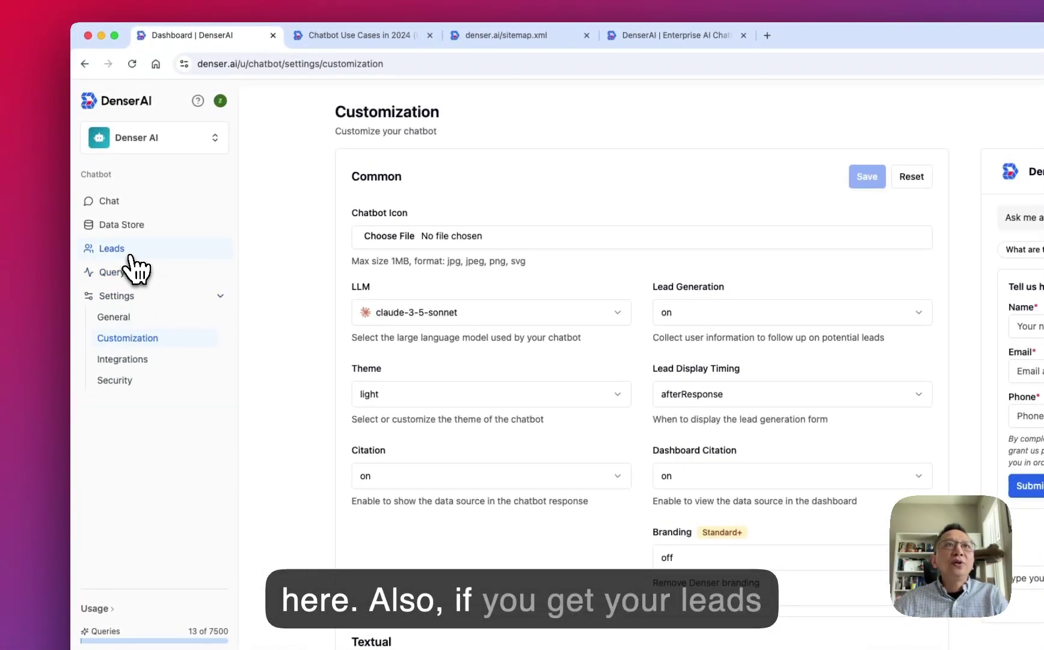
left_click(130, 258)
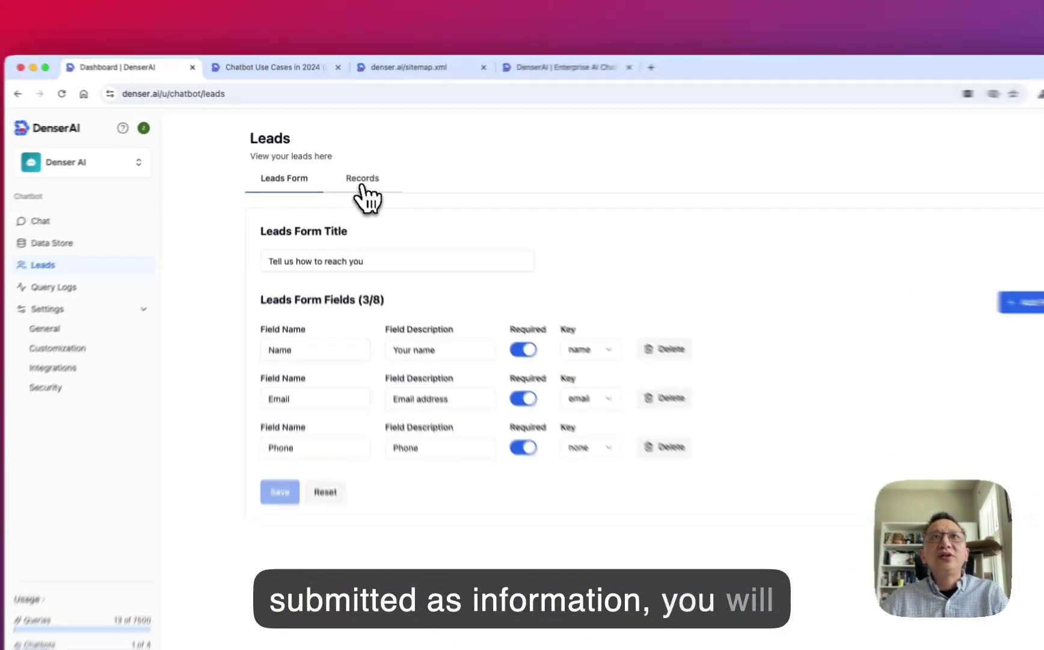
left_click(346, 165)
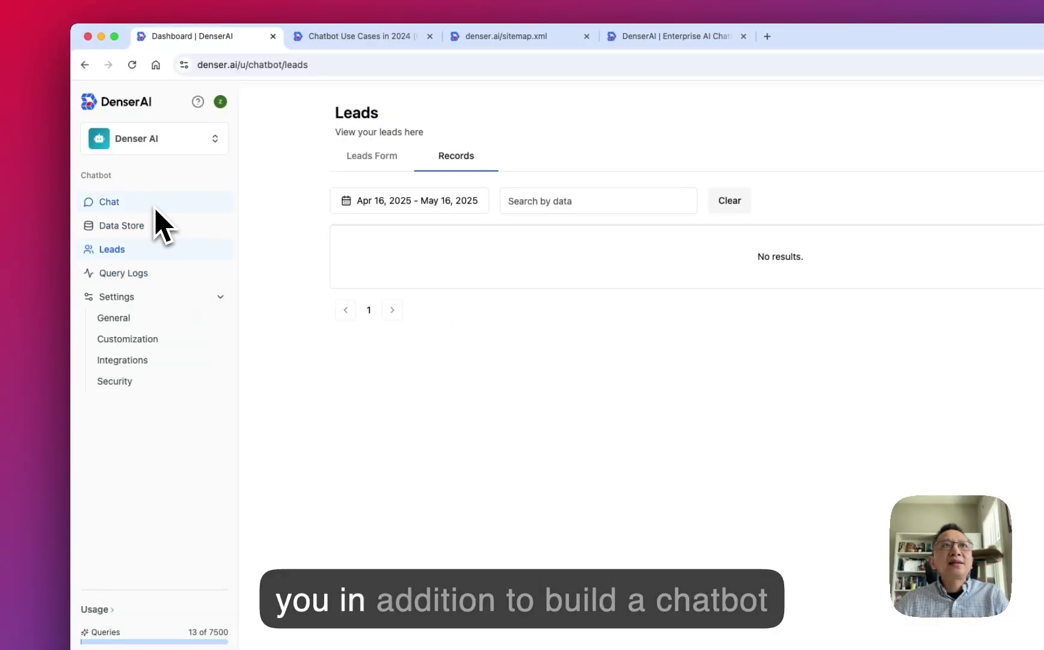
Step: Create a new chatbot from Files, upload BASIS.pdf, and build it
left_click(118, 102)
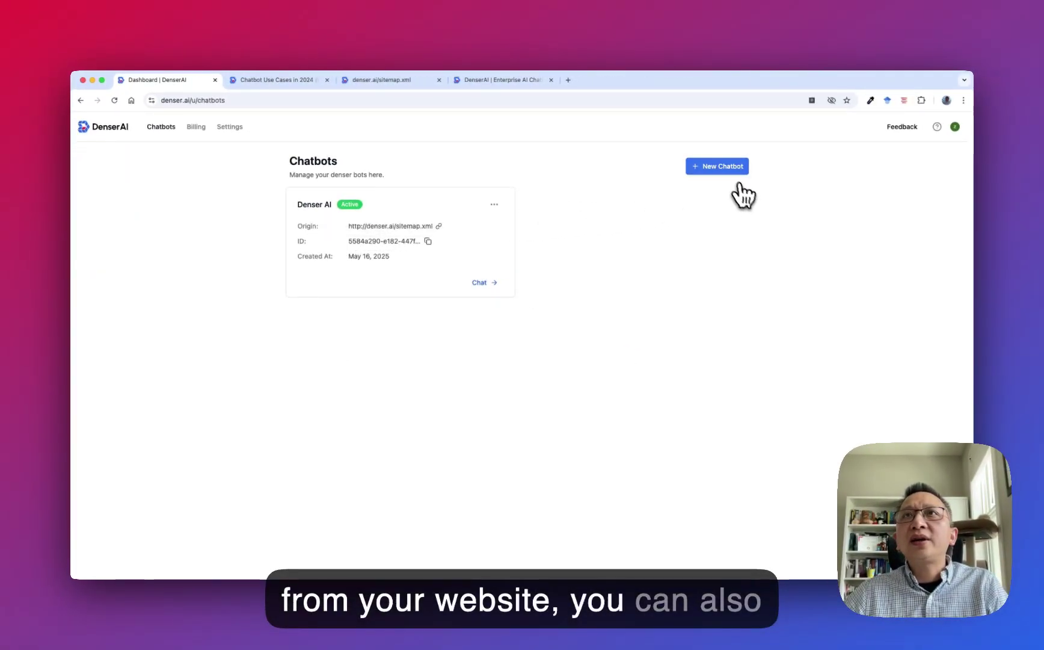
left_click(727, 173)
left_click(504, 230)
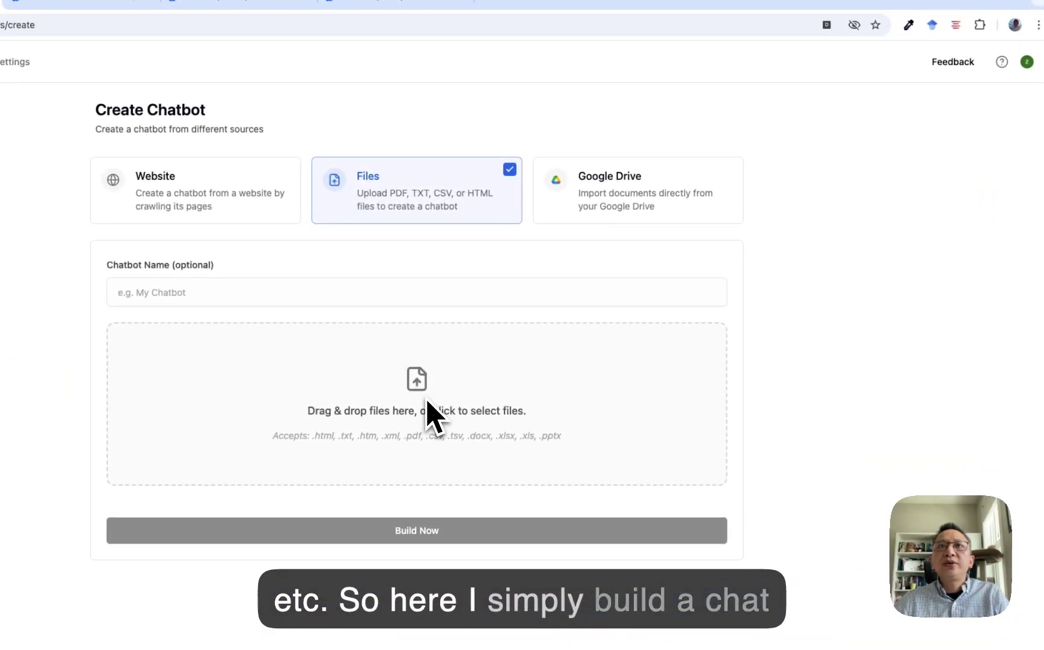
left_click(431, 415)
left_click(577, 142)
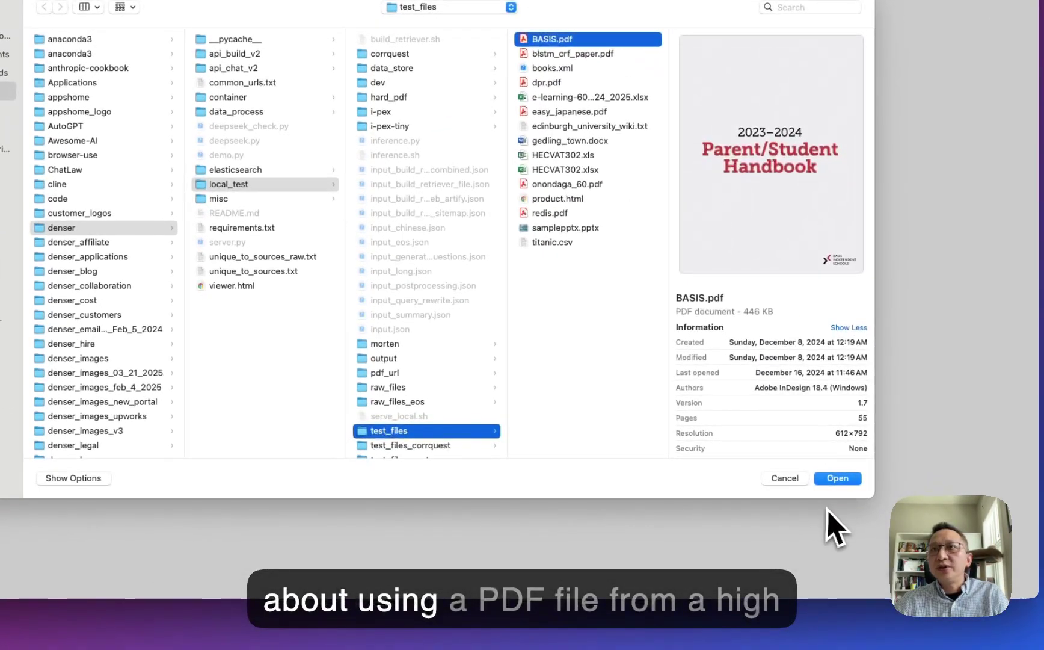
left_click(837, 479)
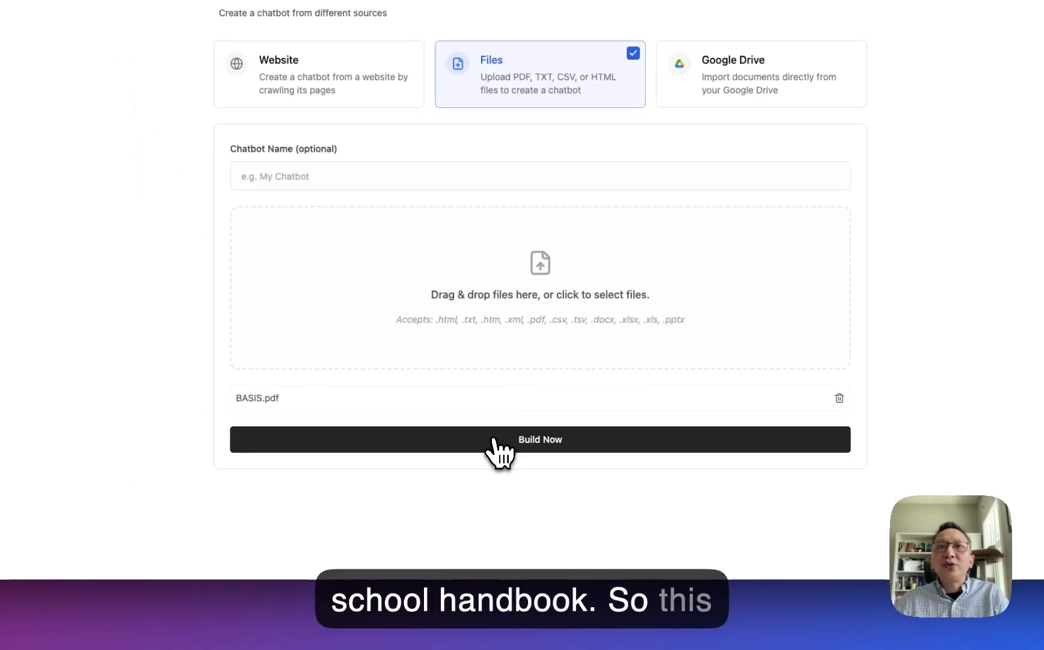
left_click(497, 444)
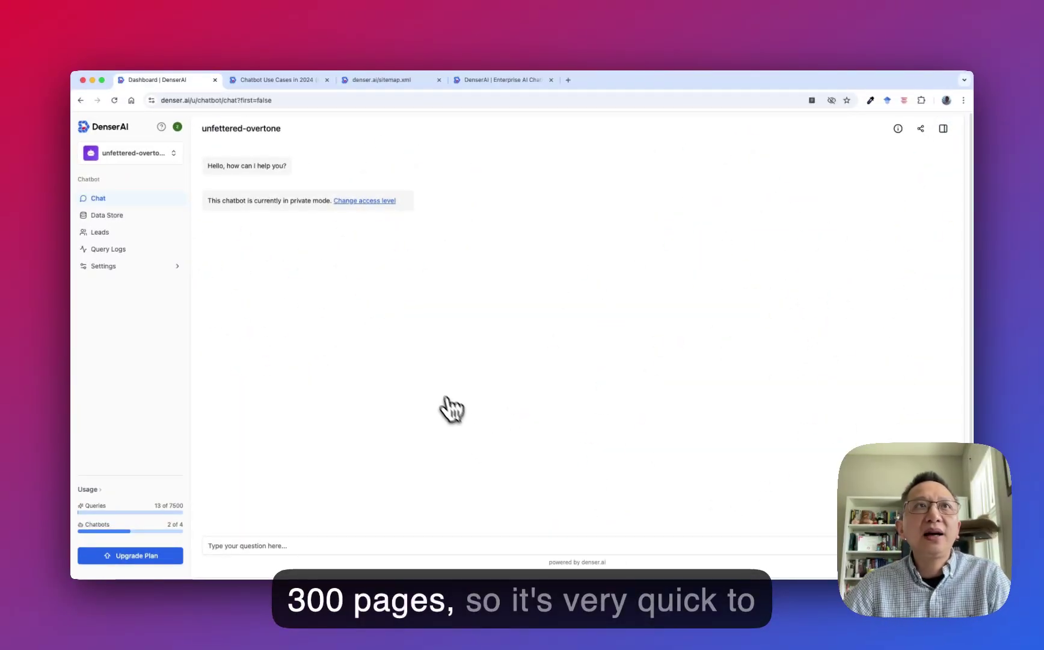
Step: Confirm BASIS.pdf is in the Data Store, then ask the chat 'what happens if a student is late?'
left_click(134, 216)
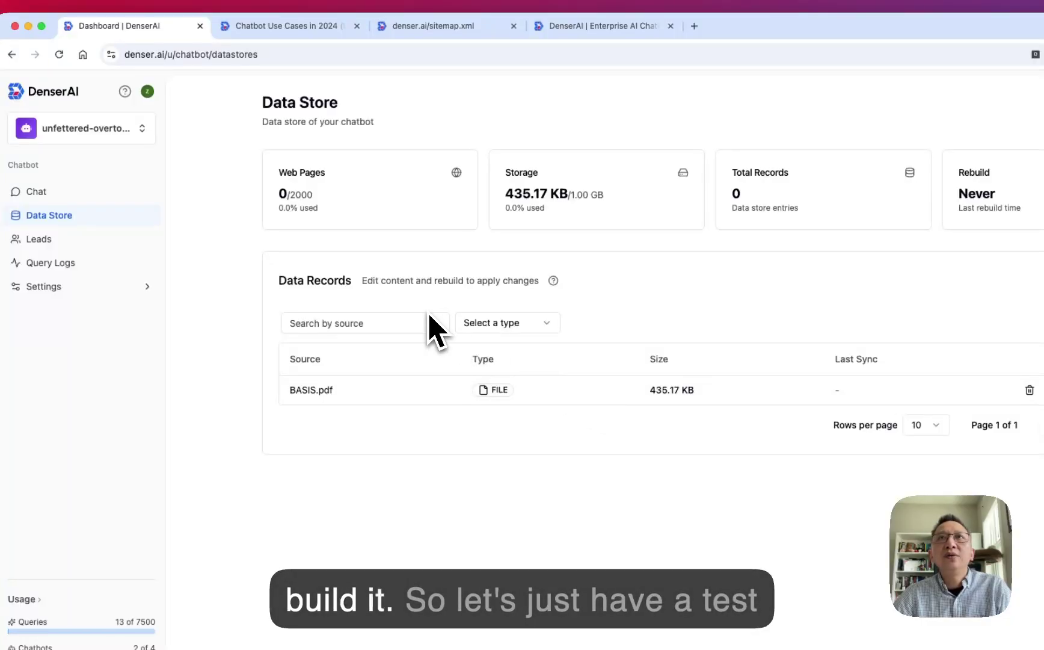
left_click(36, 191)
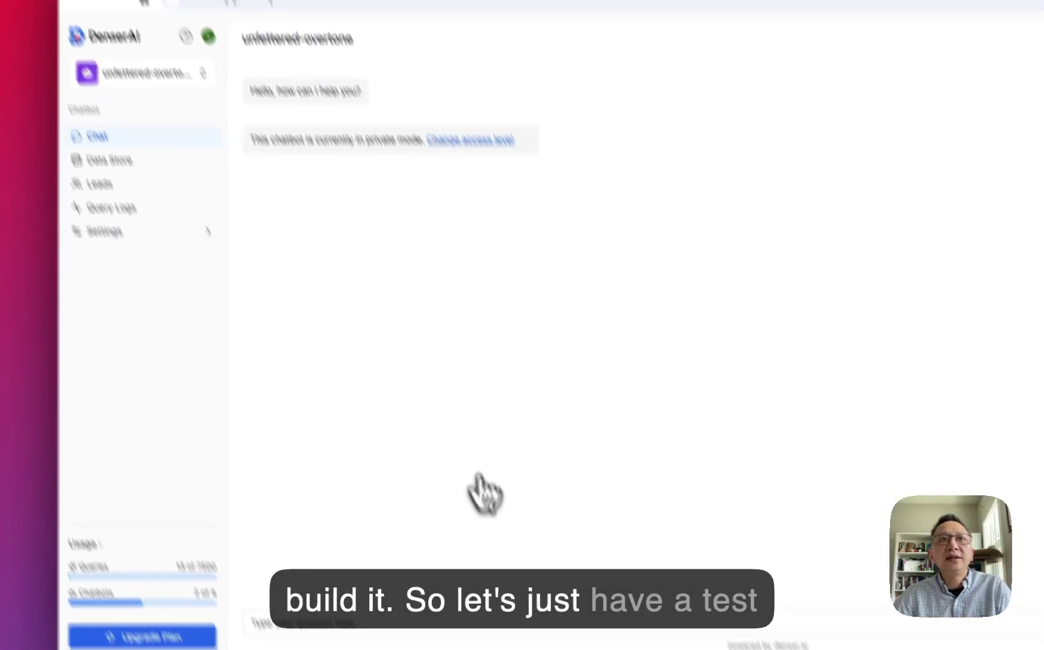
left_click(469, 614)
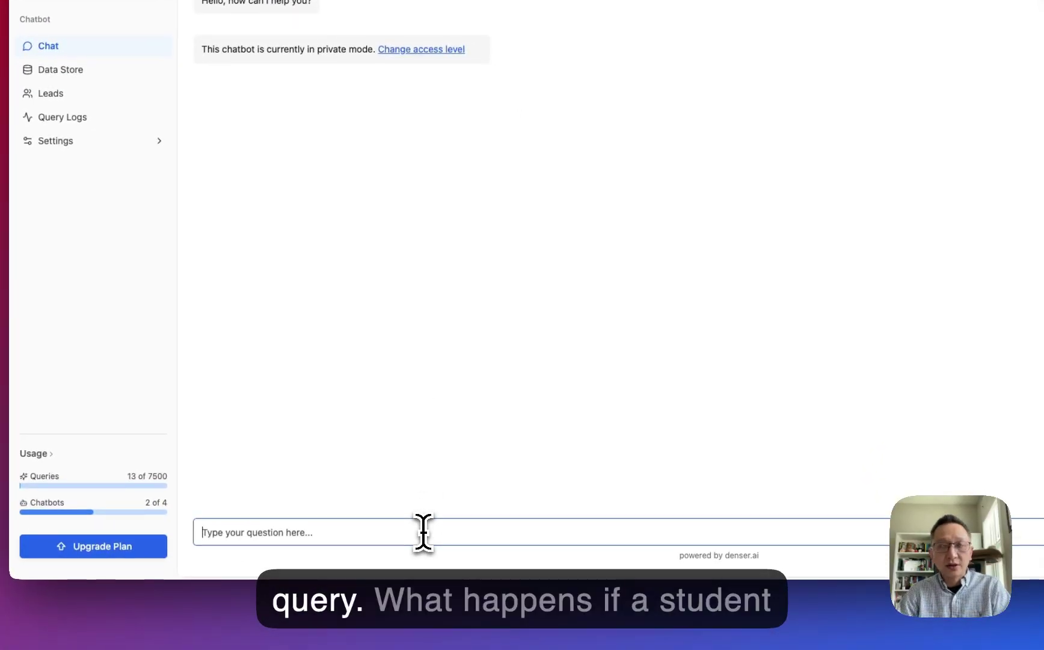
type("whag")
key("BackSpace")
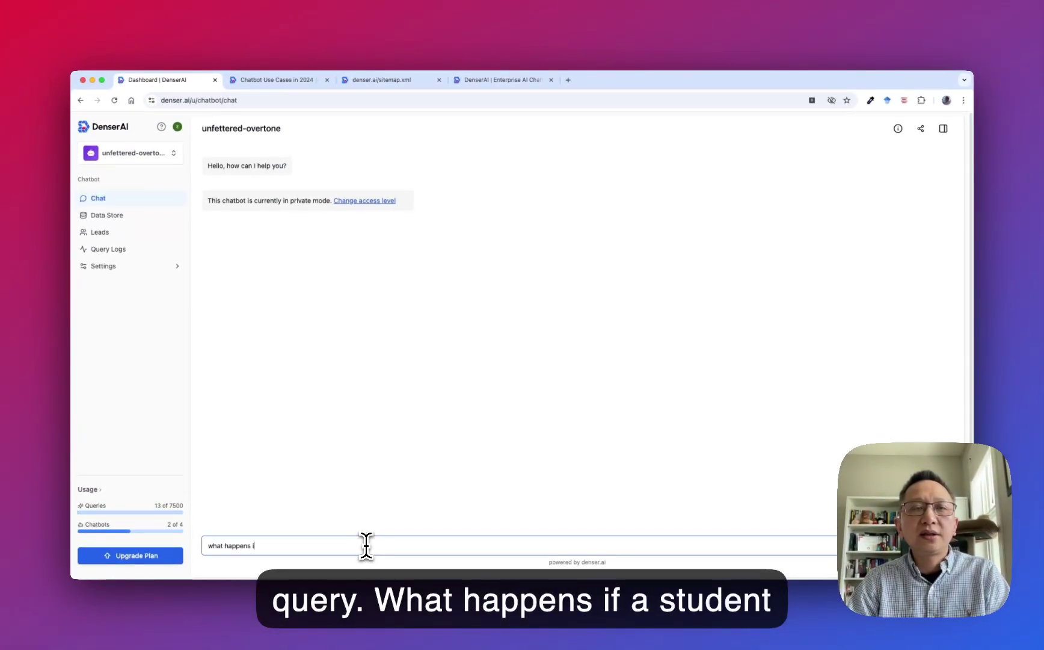
type("t happens if a student is late?")
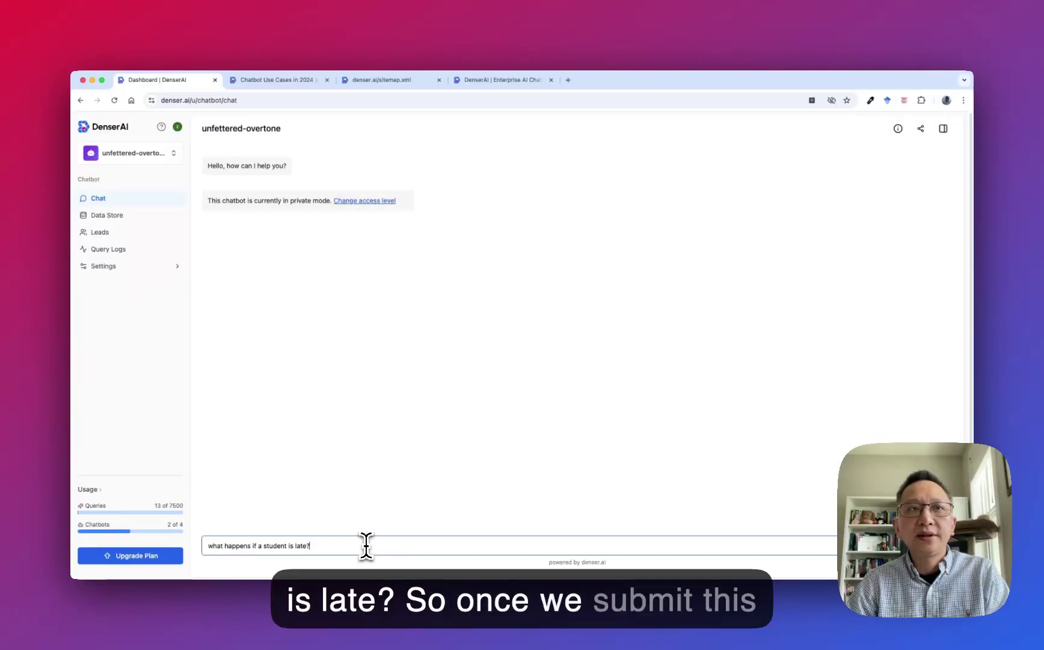
key("Return")
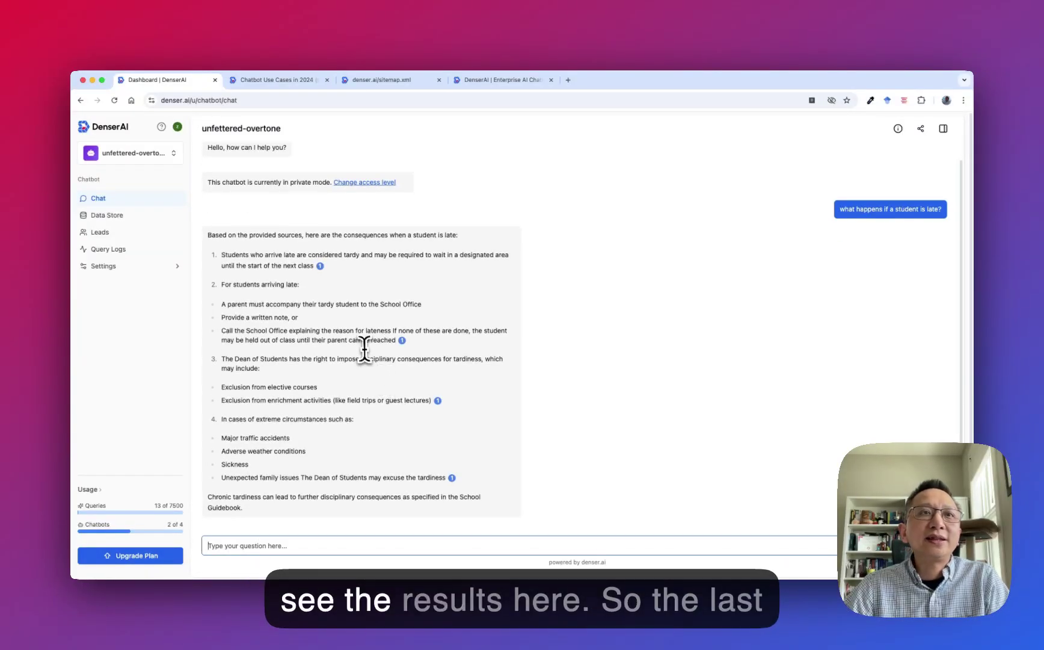
Step: Open the handbook Tardiness source cited for the answer's first point
scroll(337, 358, "up", 1)
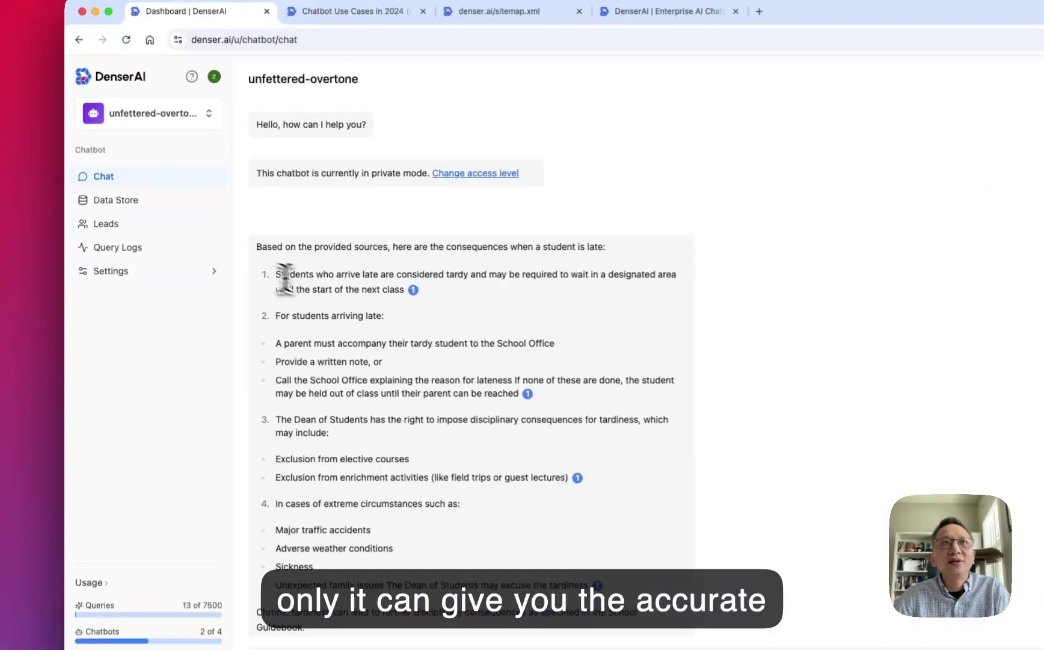
triple_click(231, 269)
left_click(304, 309)
left_click(415, 289)
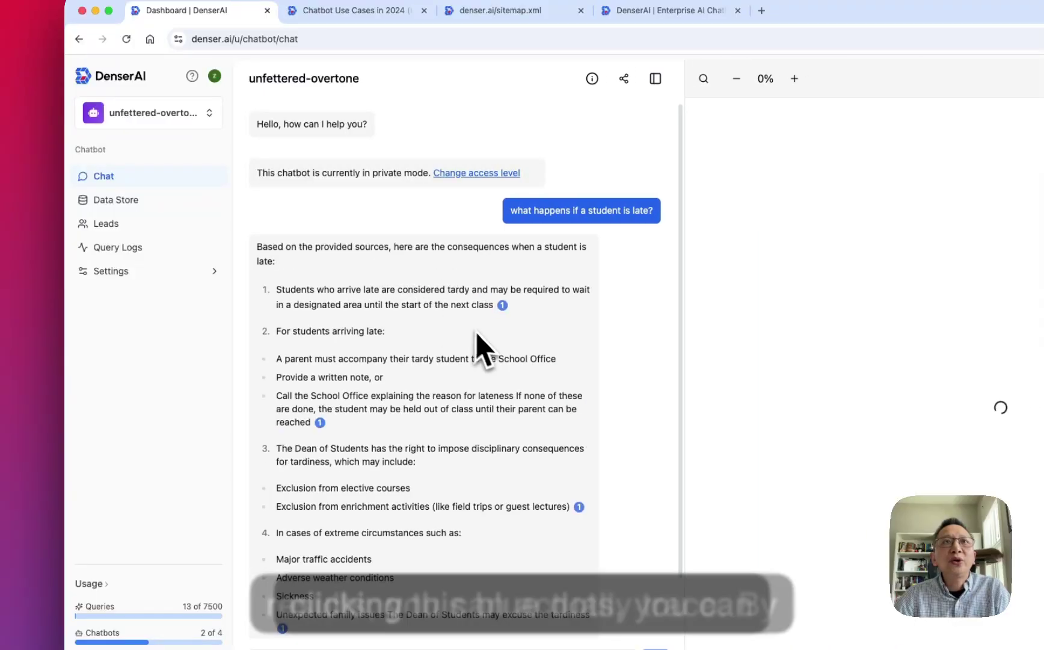